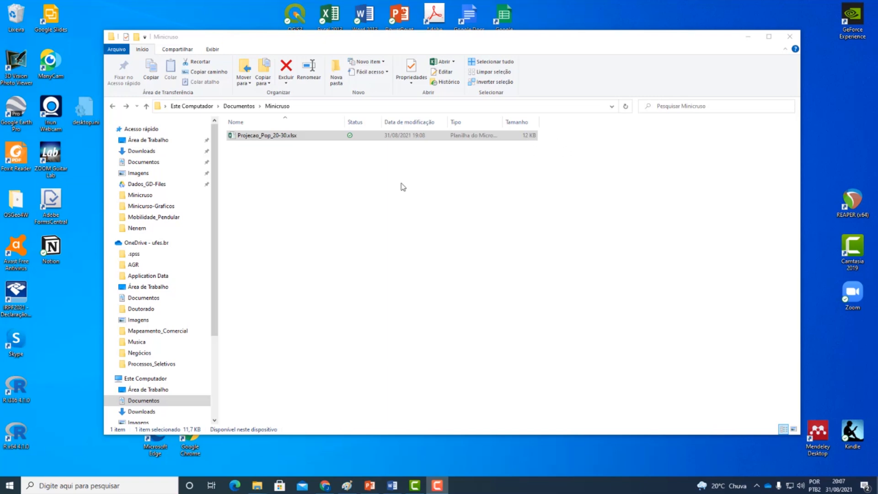
- Open the workbook Projecao_Pop_20-30.xlsx from the Minicruso folder
left_click(270, 159)
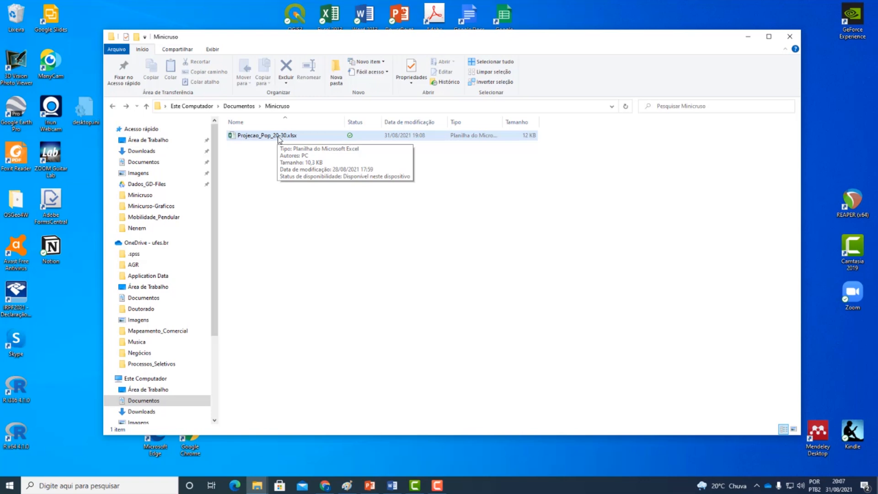
double_click(279, 136)
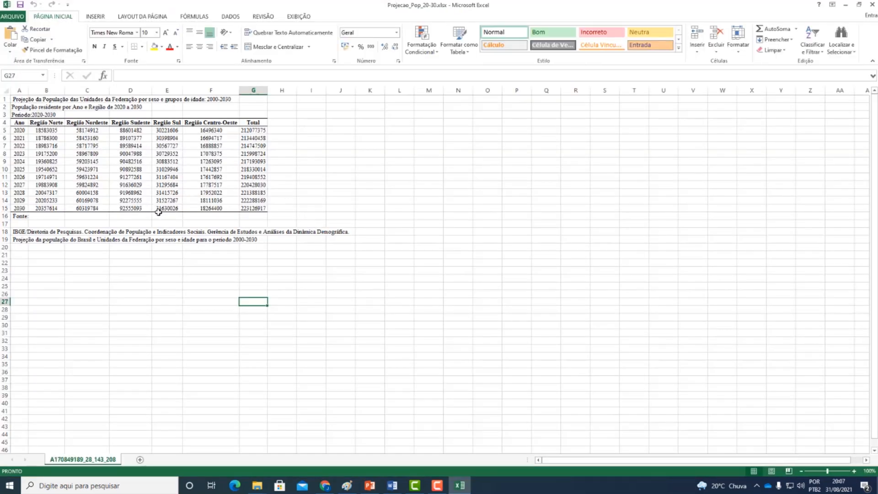
- Examine the population projection table by year and region, from the header row down to 2030
left_click(30, 122)
left_click(18, 123)
left_click_drag(17, 122, 249, 208)
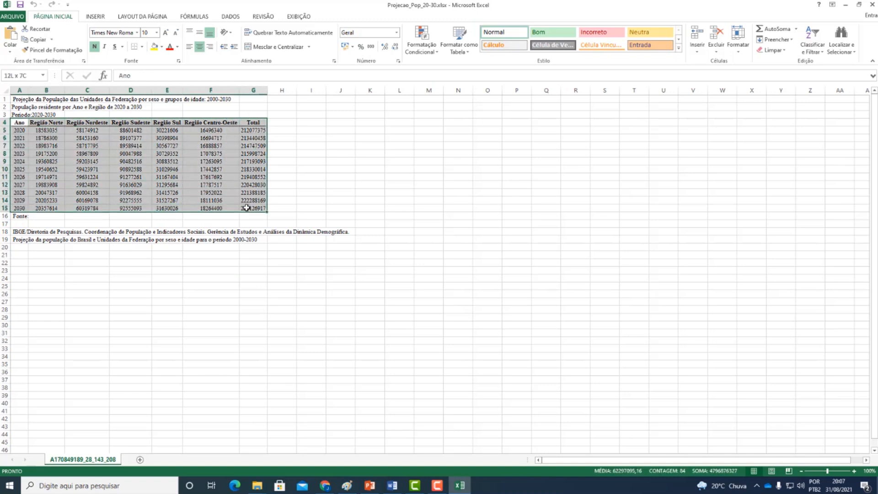
left_click(230, 229)
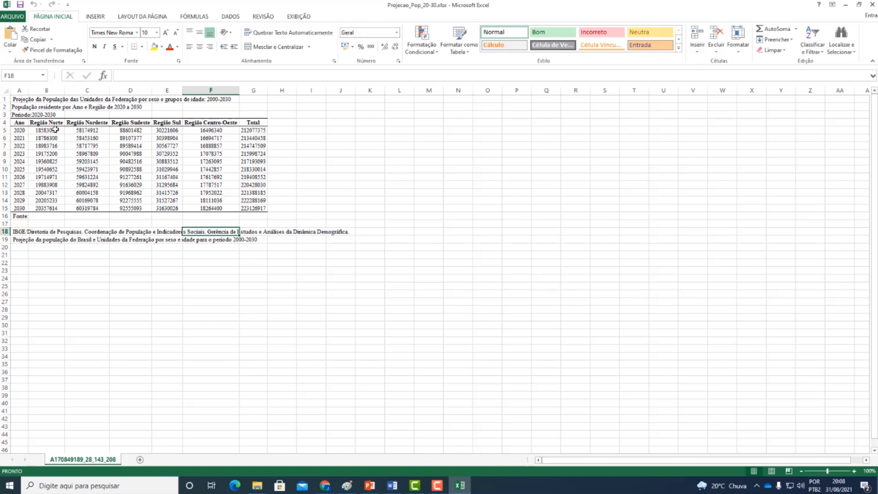
left_click_drag(55, 131, 265, 207)
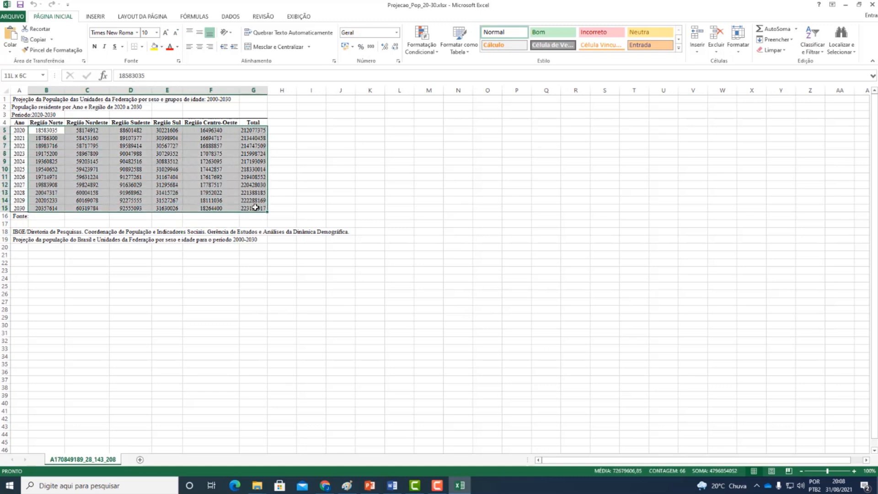
left_click(50, 130)
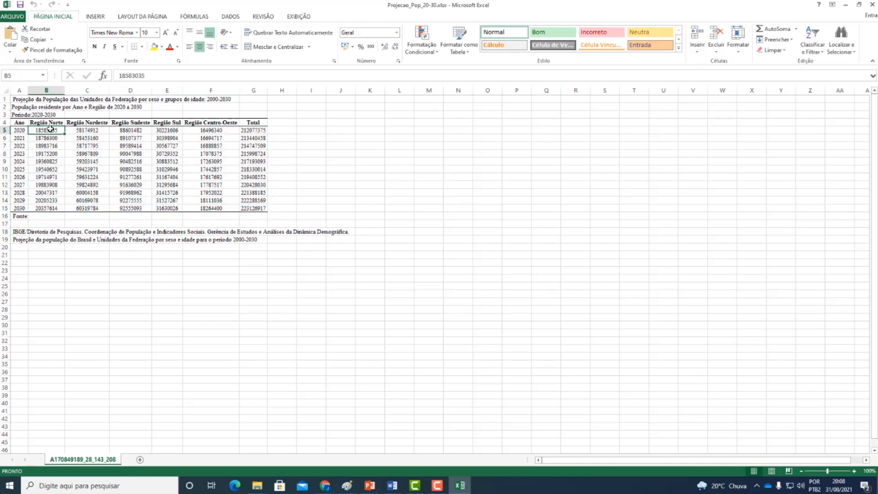
- Insert a clustered 2D column chart from B5:F15 and place it, widened, right beside the data table
left_click_drag(60, 131, 194, 209)
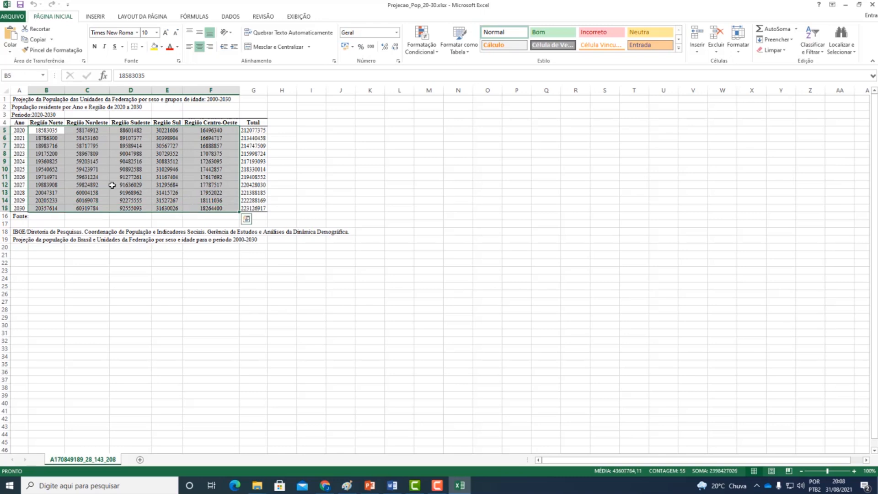
left_click(95, 16)
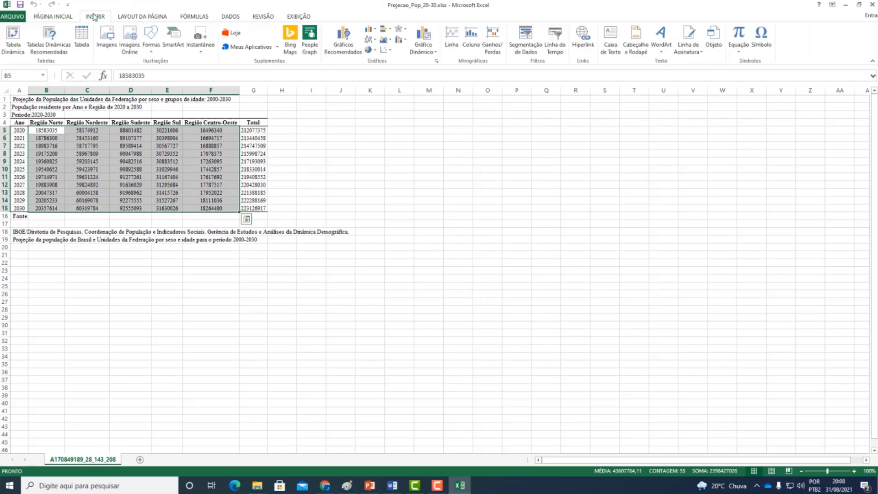
left_click(376, 32)
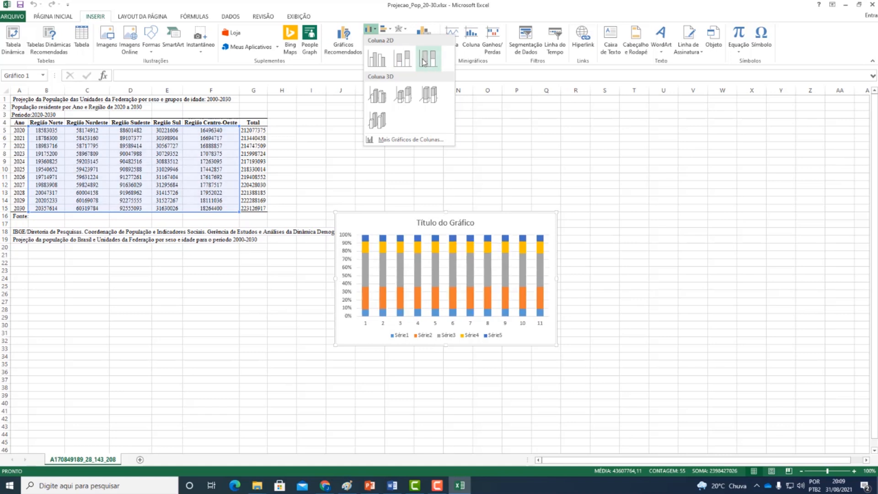
left_click(378, 62)
left_click_drag(372, 224, 319, 129)
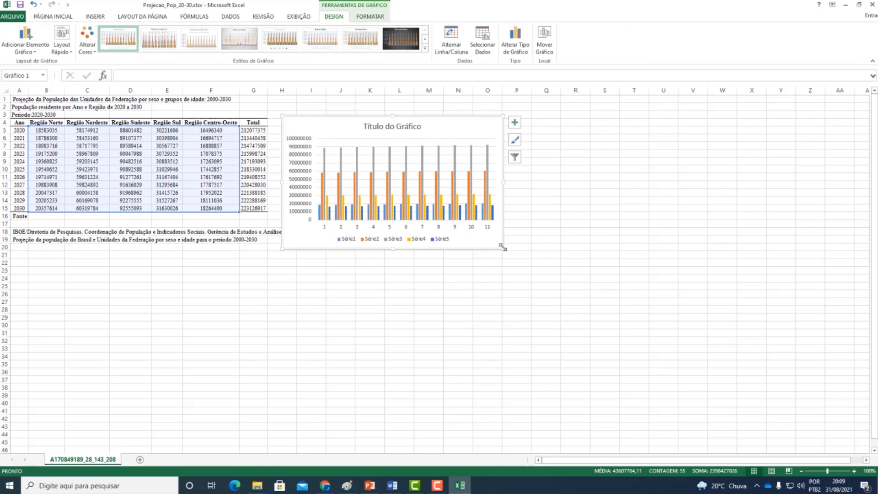
left_click_drag(503, 247, 569, 259)
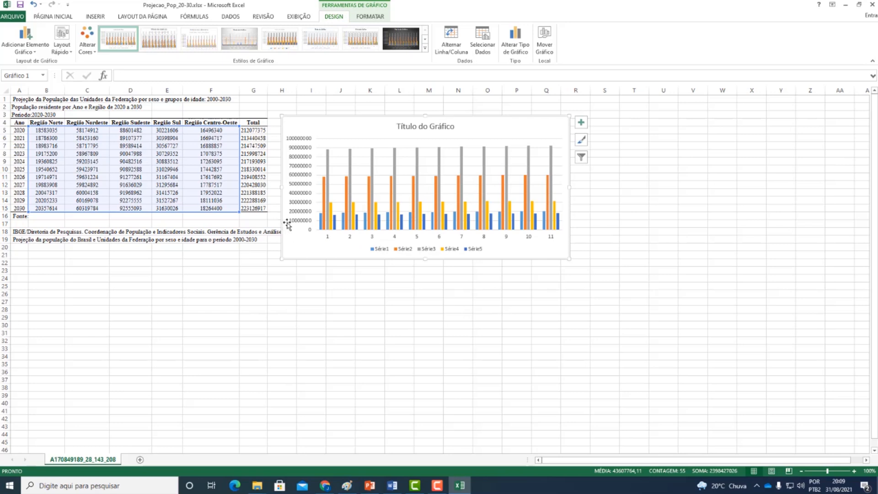
- Change the font of all the chart's text to Times New Roman
mouse_move(395, 200)
left_click(50, 16)
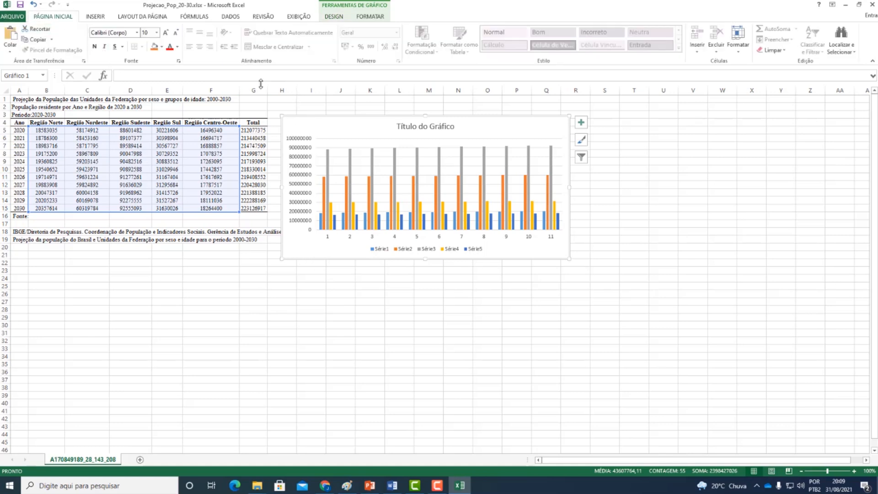
left_click(137, 33)
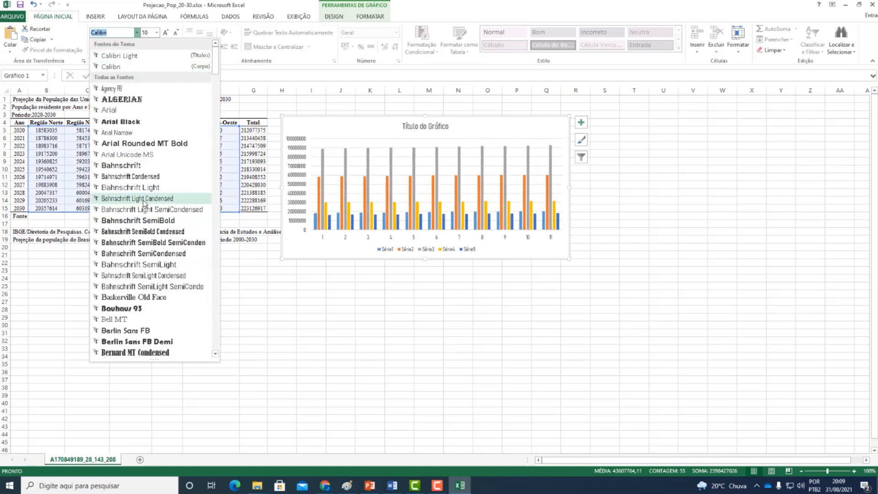
scroll(144, 203, "down", 20)
left_click(136, 309)
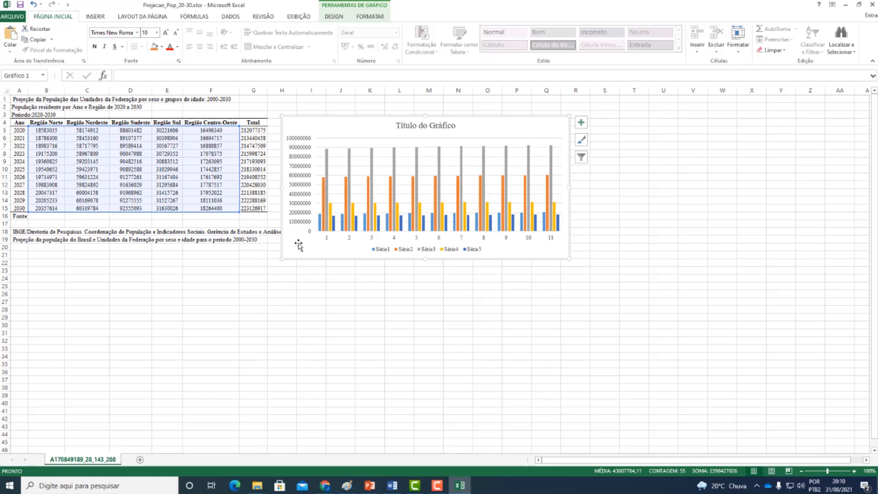
- Set the major unit of the chart's vertical axis to 25000000
left_click(304, 201)
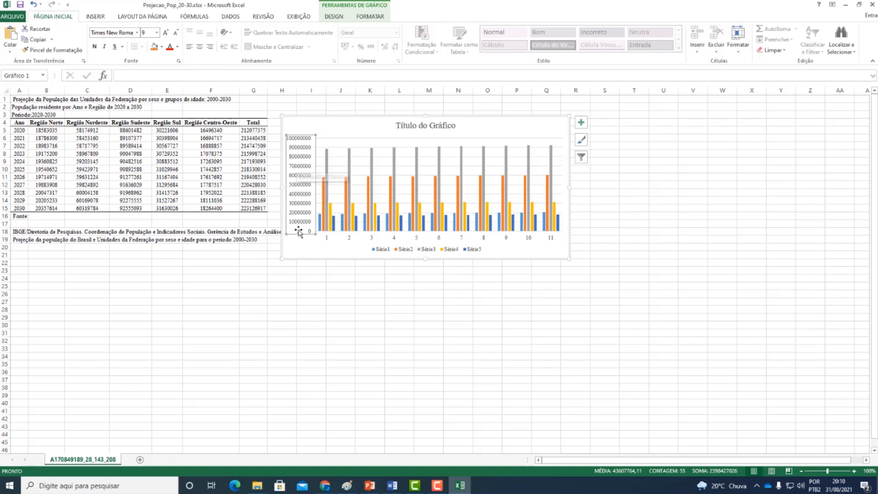
right_click(299, 177)
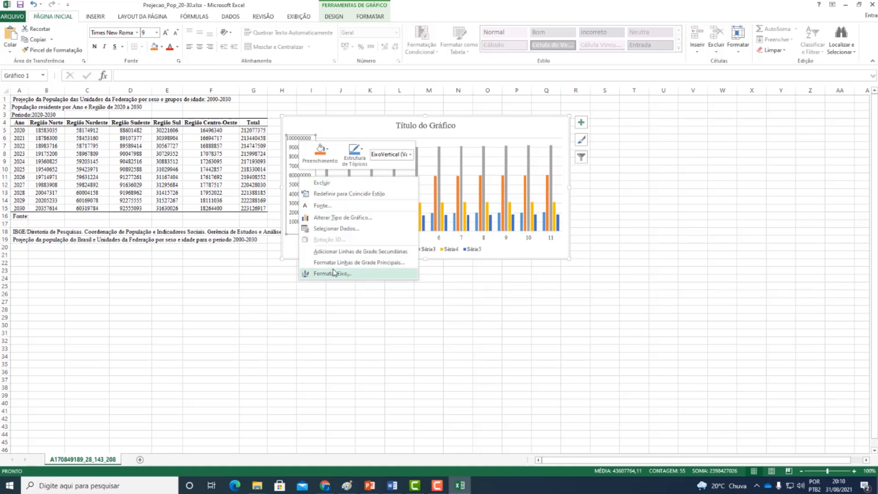
right_click(294, 176)
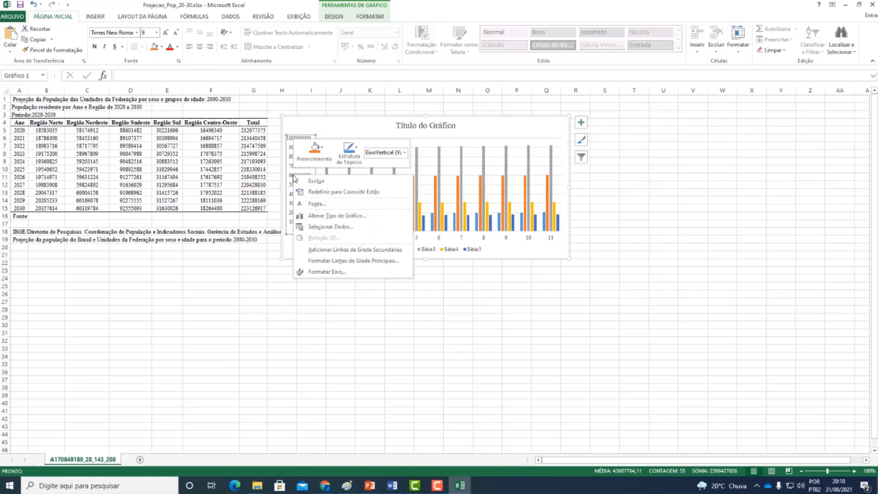
left_click(335, 272)
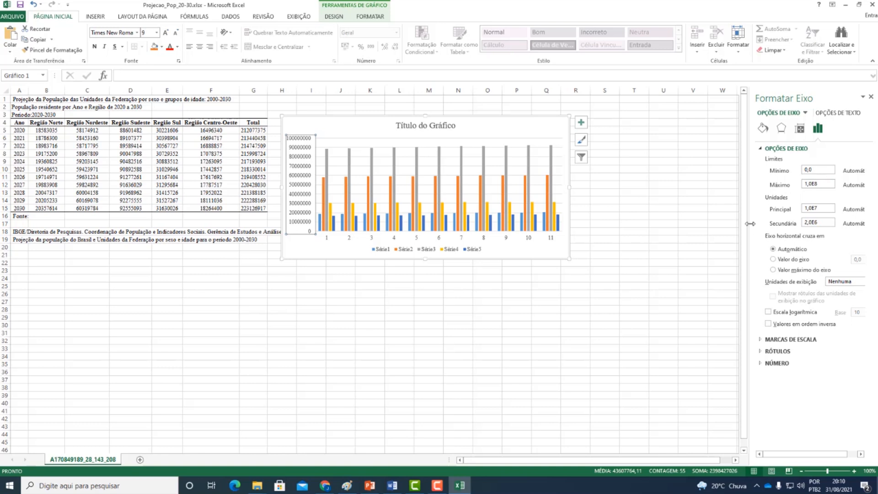
left_click_drag(751, 224, 727, 225)
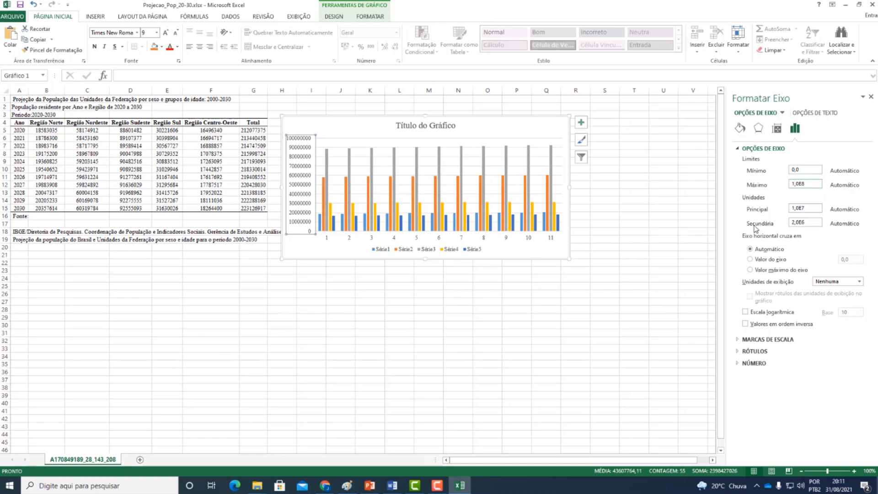
left_click(809, 207)
left_click_drag(810, 208, 785, 209)
type("25000000")
left_click(815, 223)
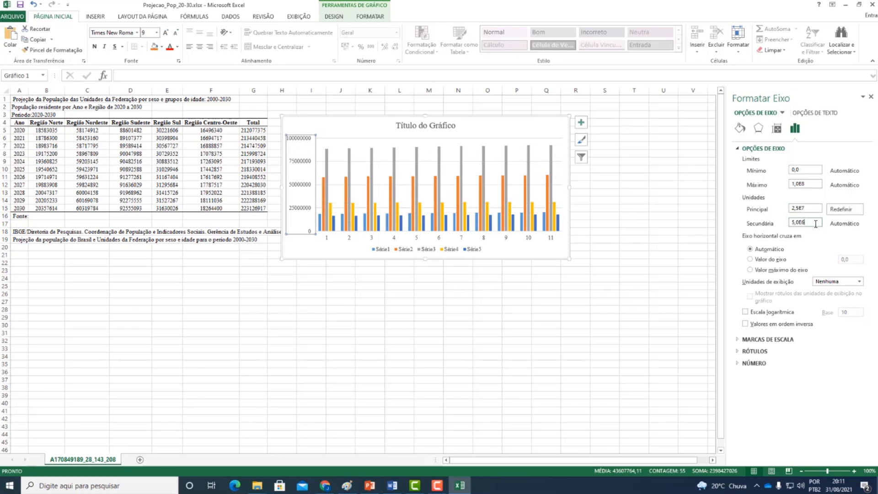
left_click_drag(815, 224, 782, 222)
left_click(641, 271)
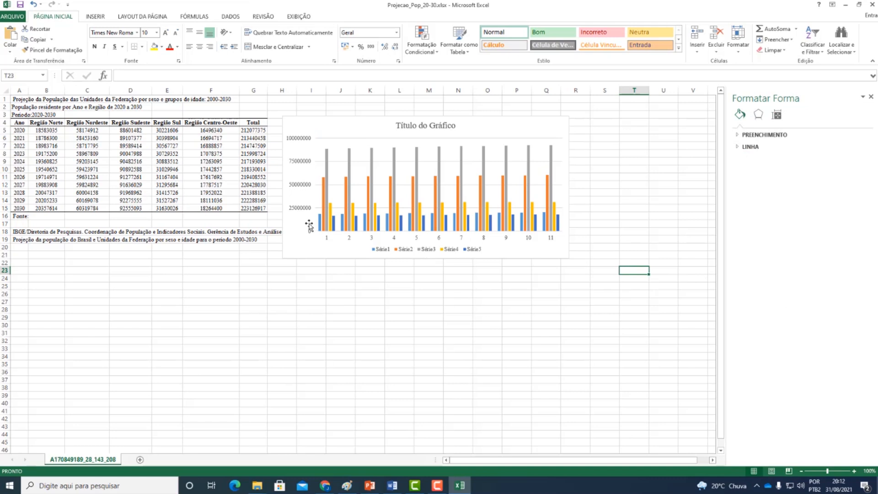
- Format the vertical axis values as numbers with a thousands separator and 0 decimal places
left_click(305, 225)
left_click(298, 207)
right_click(300, 207)
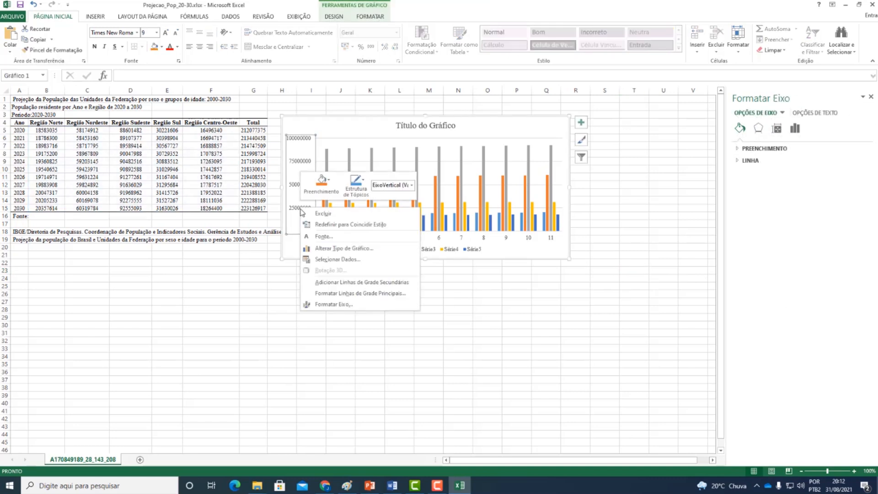
left_click(327, 304)
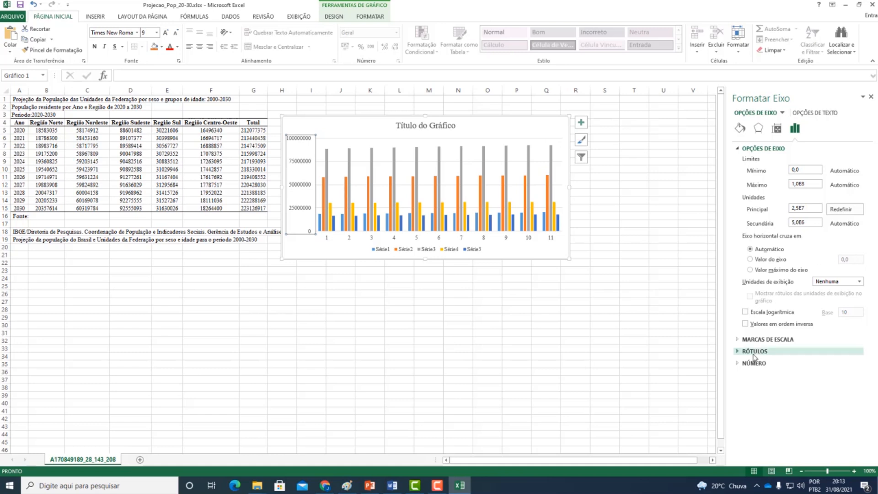
left_click(737, 364)
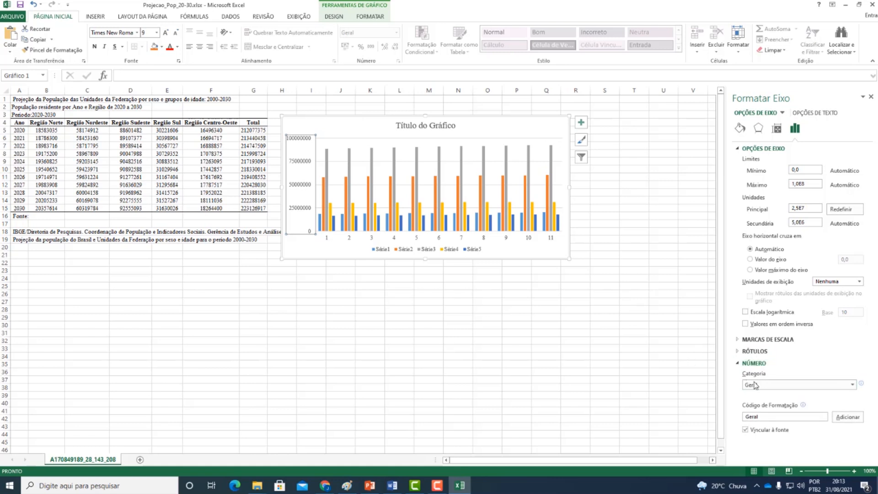
left_click(754, 385)
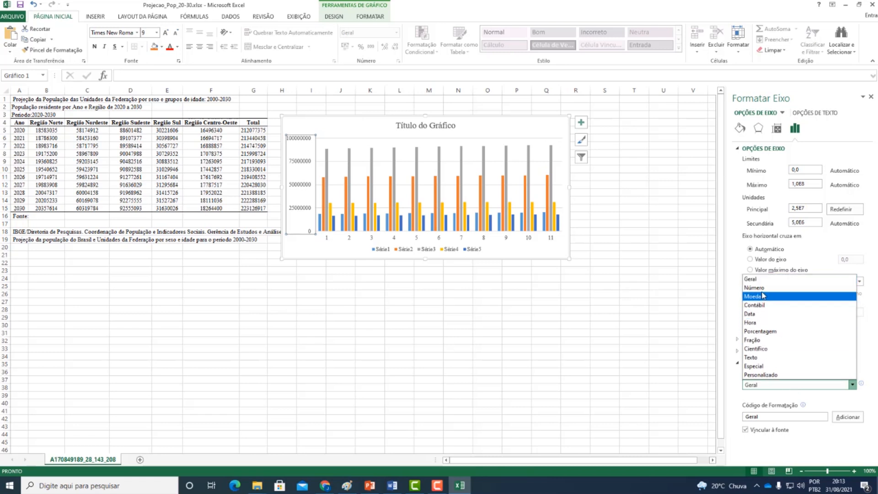
left_click(756, 287)
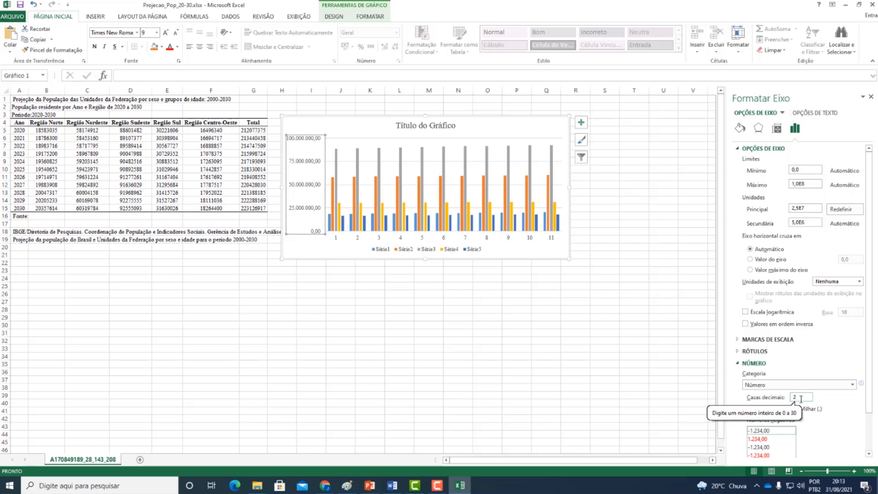
left_click_drag(801, 399, 782, 398)
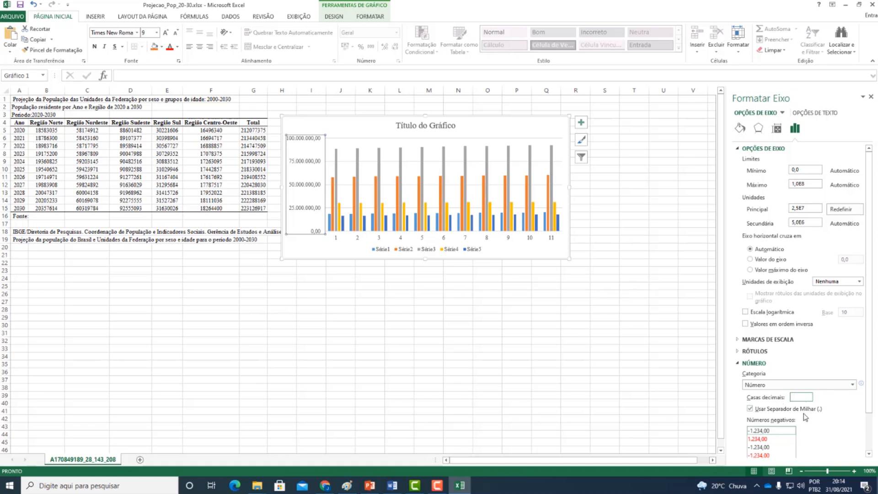
left_click(812, 223)
left_click(787, 398)
left_click(870, 97)
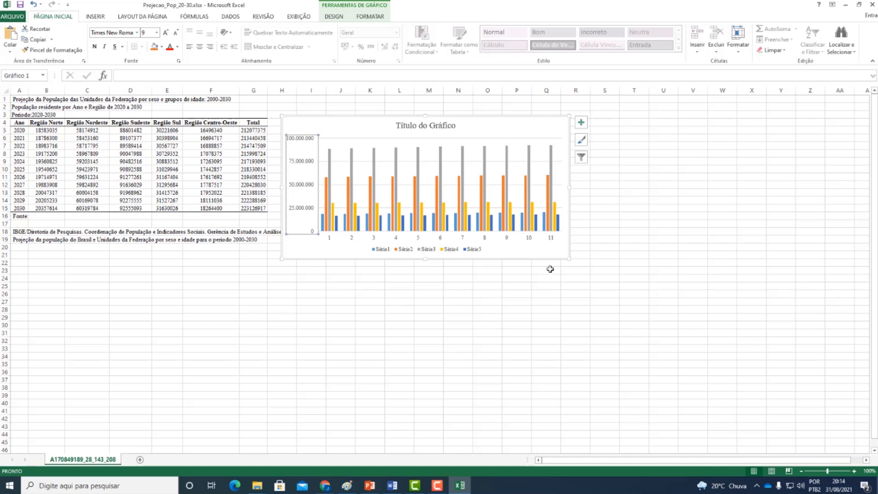
- Set the maximum bound of the chart's vertical axis to 2000000
right_click(309, 191)
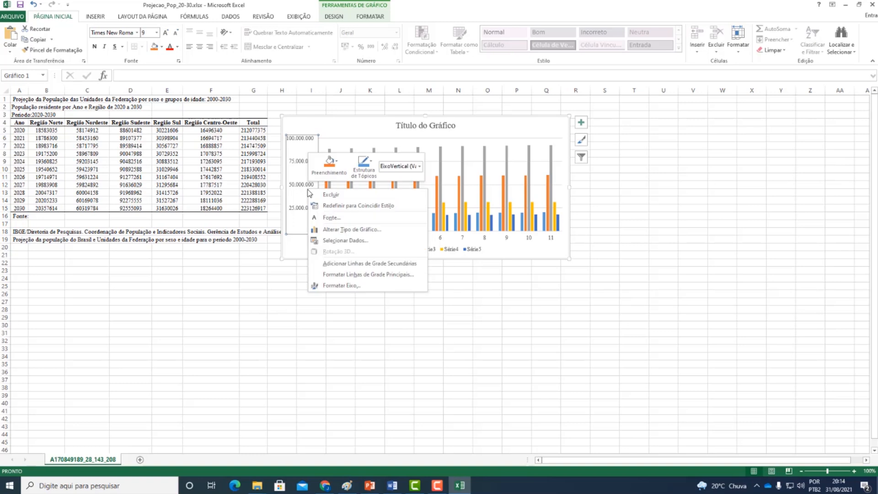
left_click(340, 287)
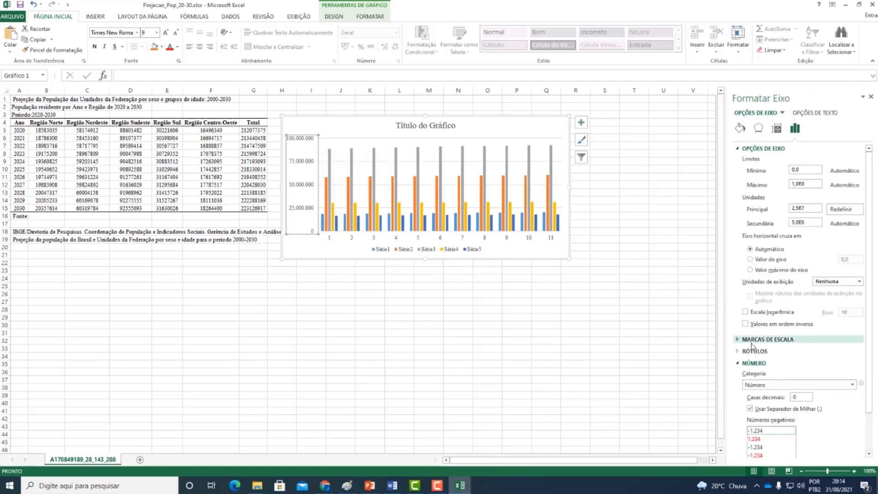
double_click(810, 184)
type("2")
type("000000")
key("Return")
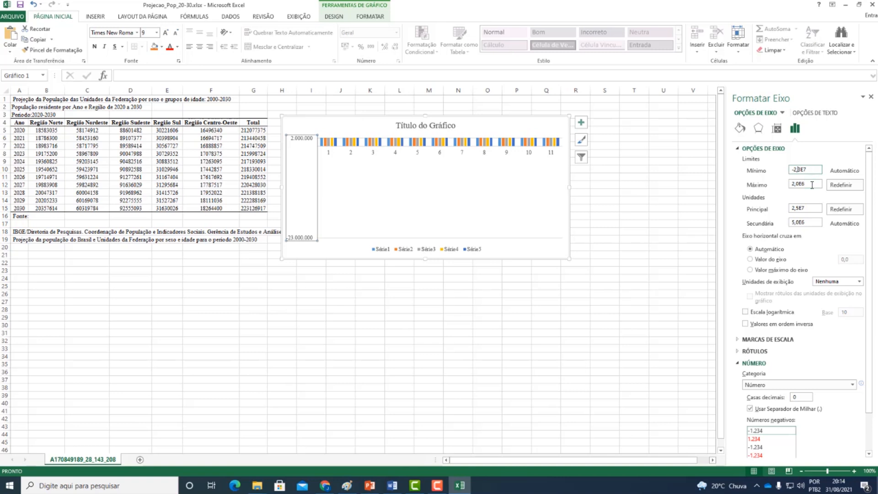
- Fix the vertical axis bounds at a minimum of 0 and a maximum of 1,0E8
left_click_drag(817, 170, 756, 163)
type("0")
left_click(808, 185)
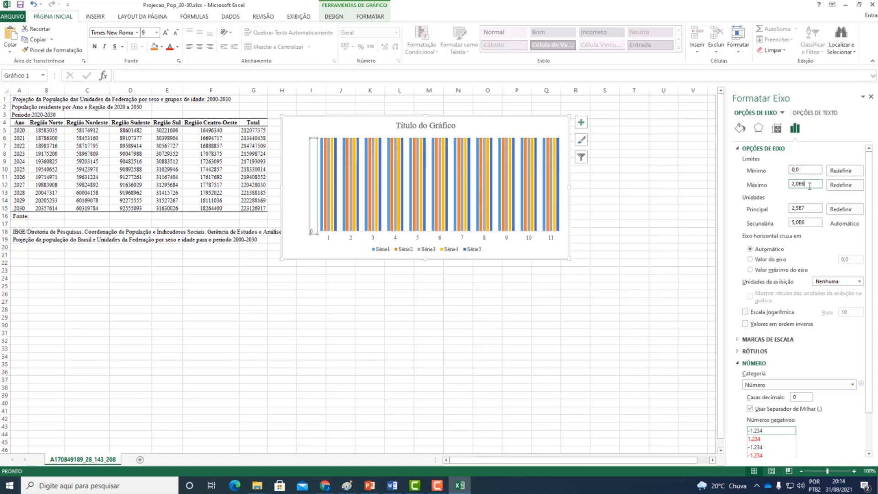
type("20")
key("BackSpace")
key("BackSpace")
key("BackSpace")
- Set the vertical axis major unit to 2,0E7 and close the axis formatting
left_click(814, 208)
left_click_drag(807, 209, 759, 209)
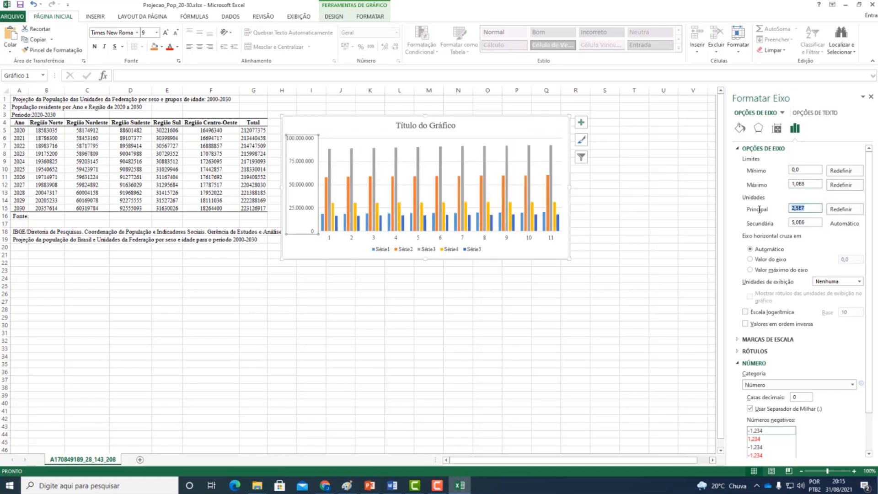
type("20000000")
left_click(817, 184)
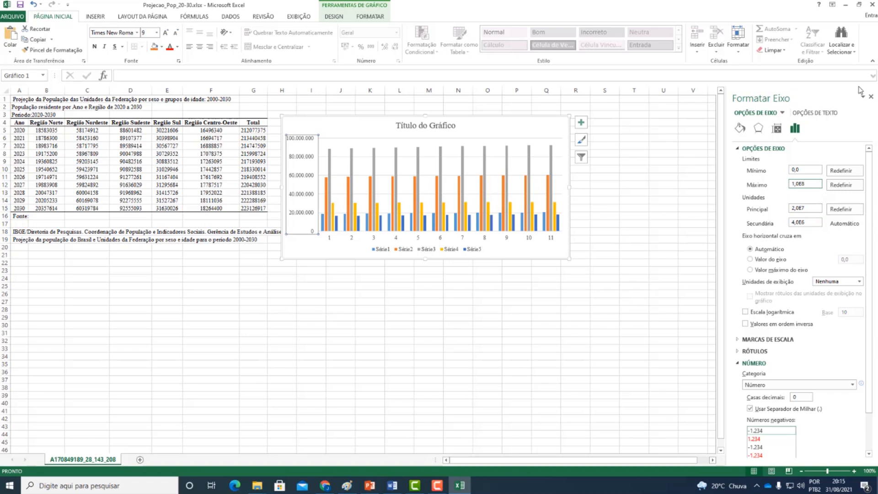
left_click(872, 97)
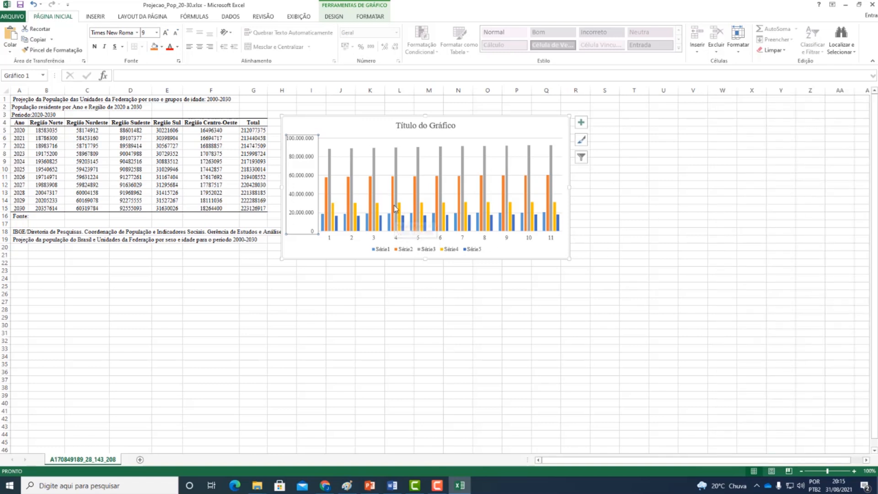
- Replace the chart title with the text copied from cell A2, "População residente por Ano e Região de 2020 a 2030"
left_click(295, 246)
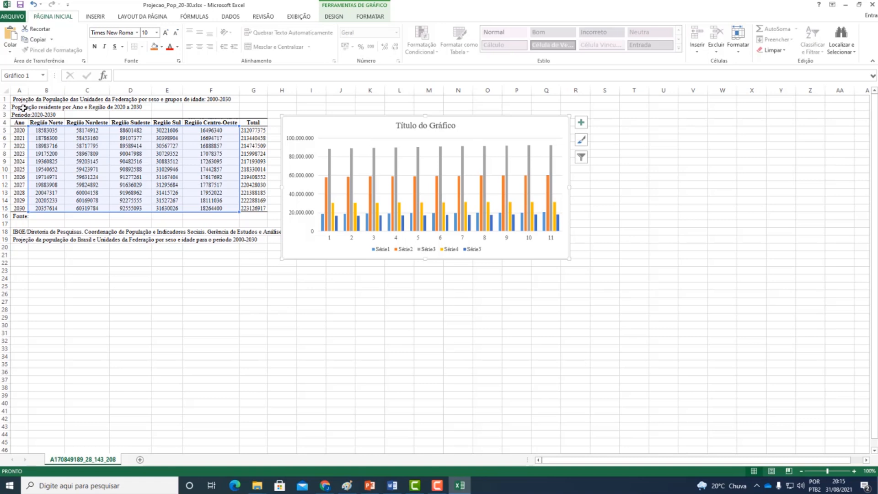
left_click(24, 107)
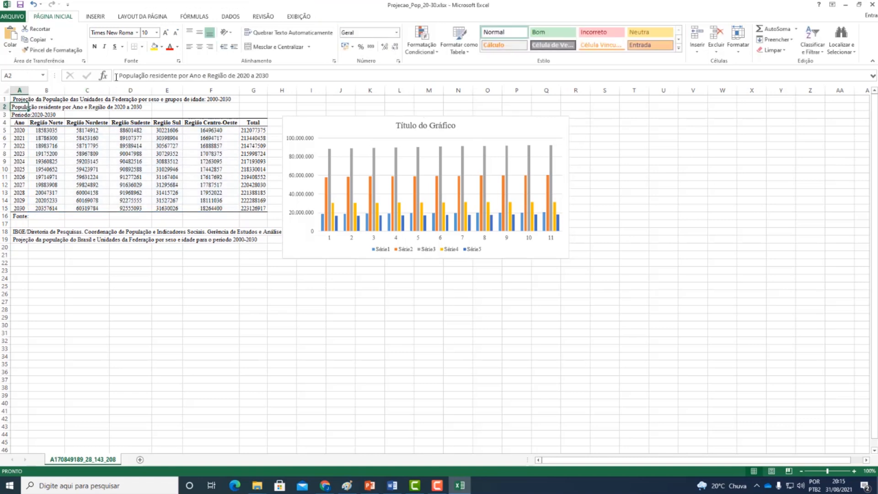
left_click_drag(117, 75, 268, 75)
right_click(267, 76)
left_click(294, 90)
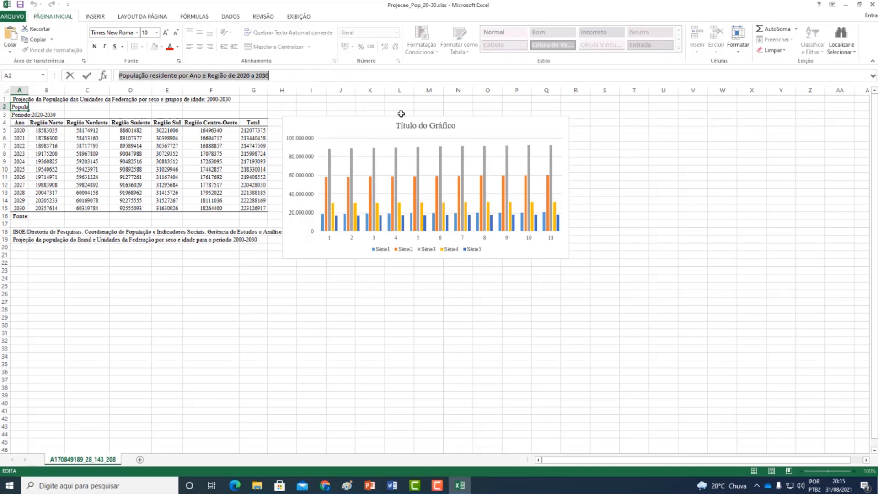
left_click(402, 128)
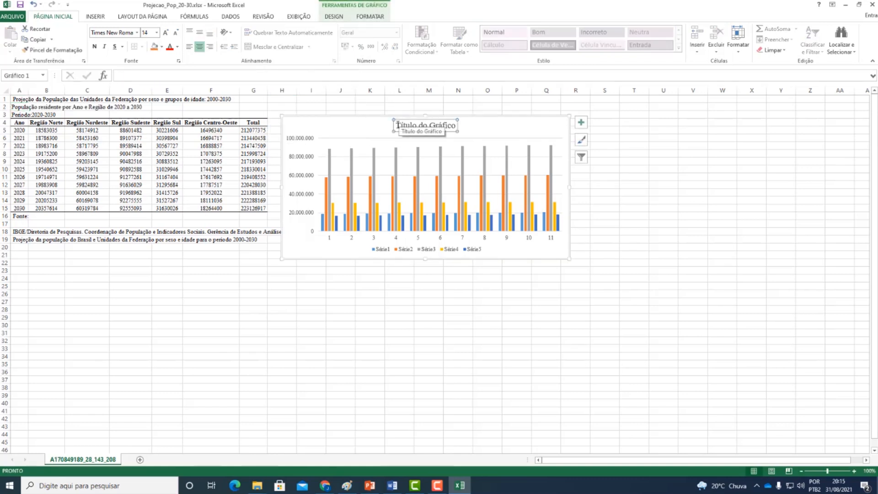
left_click_drag(397, 125, 457, 125)
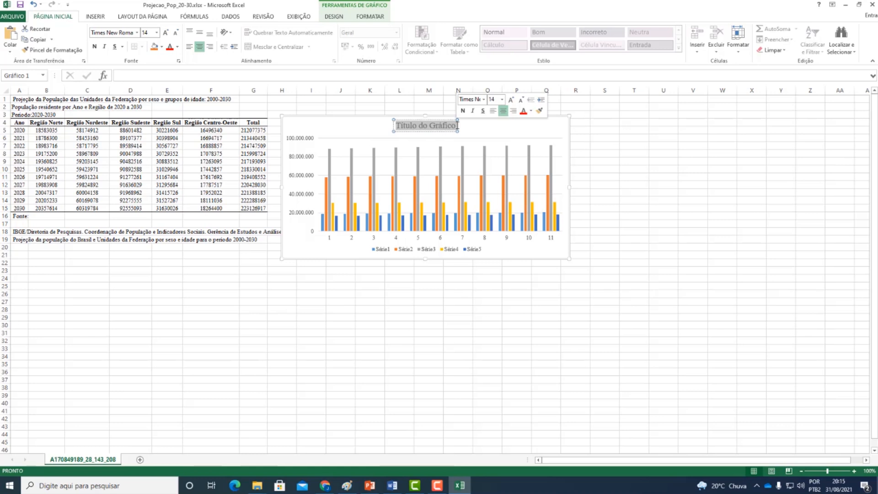
key("ctrl+v")
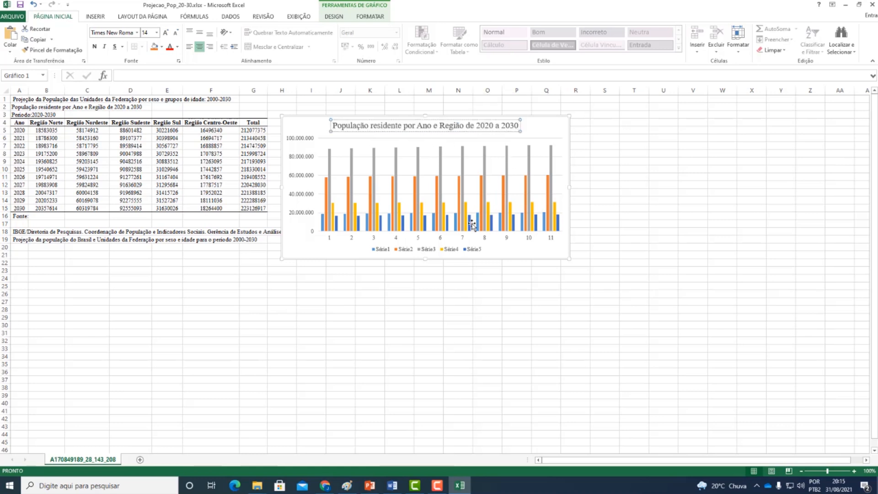
- Open the chart's data source selection and move its window below the chart
left_click(300, 247)
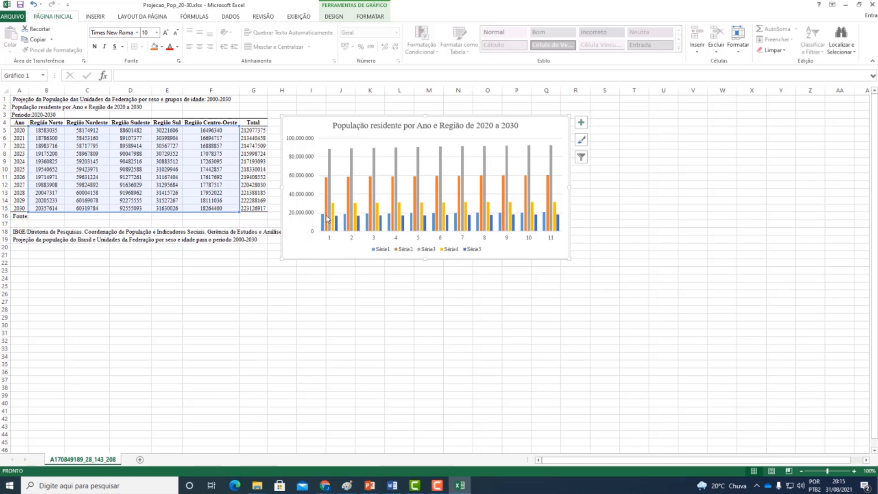
mouse_move(322, 224)
right_click(313, 244)
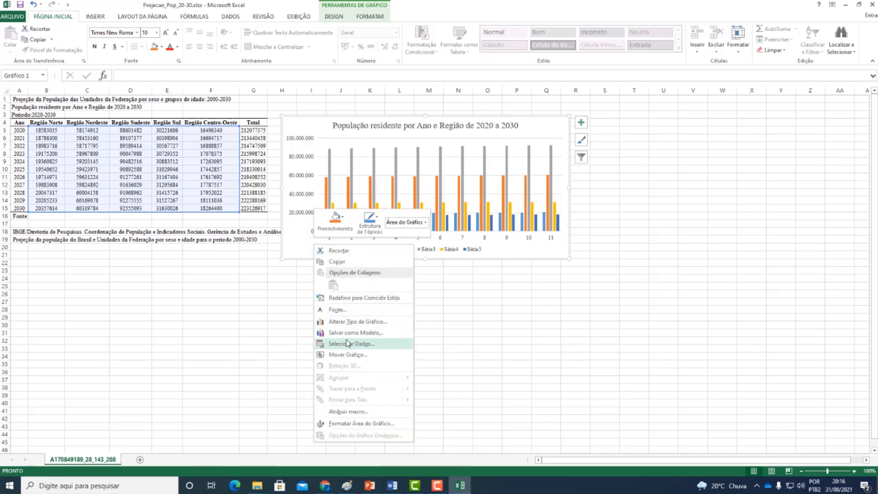
right_click(304, 247)
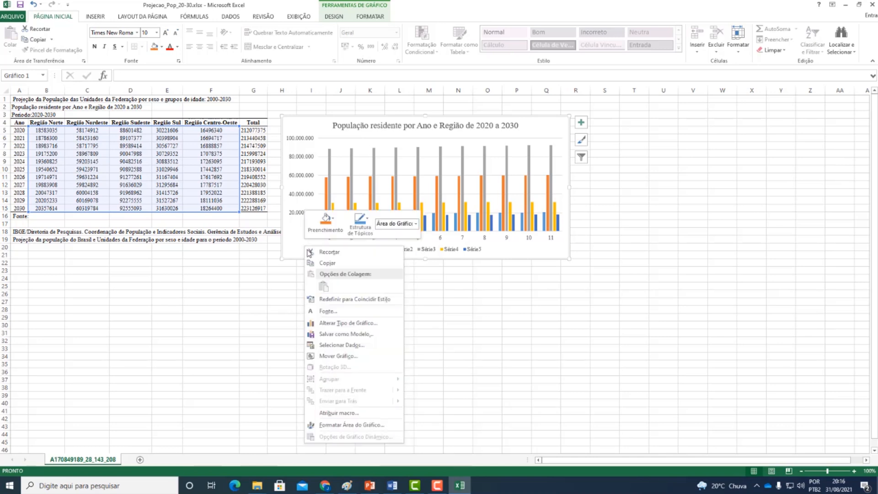
left_click(355, 347)
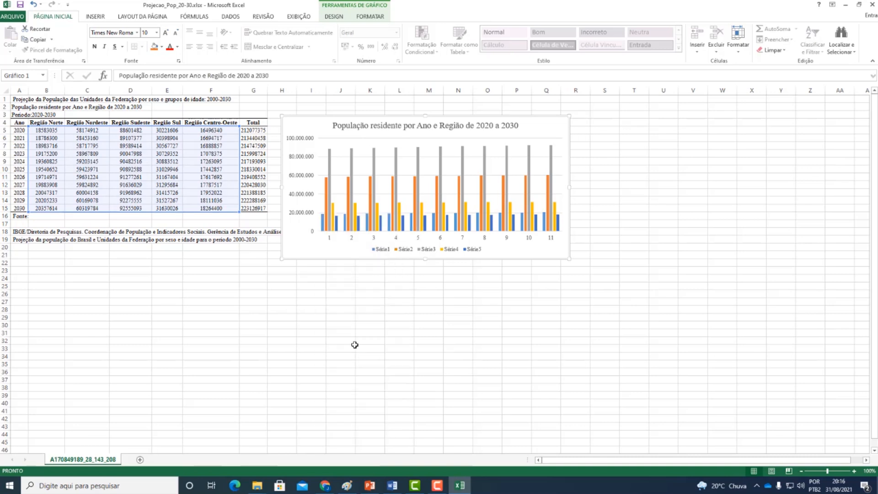
left_click_drag(575, 144, 319, 264)
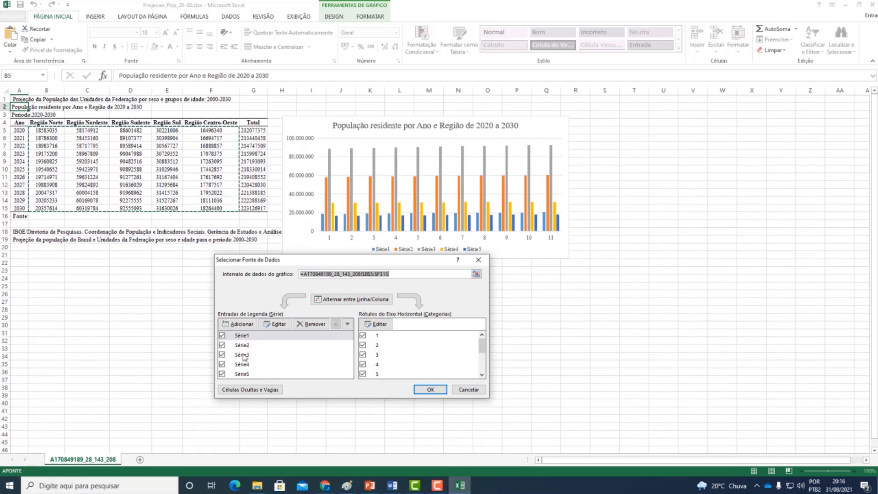
- Link the name of Série1 to header cell B4, "Região Norte", after checking the range of its values
left_click(263, 338)
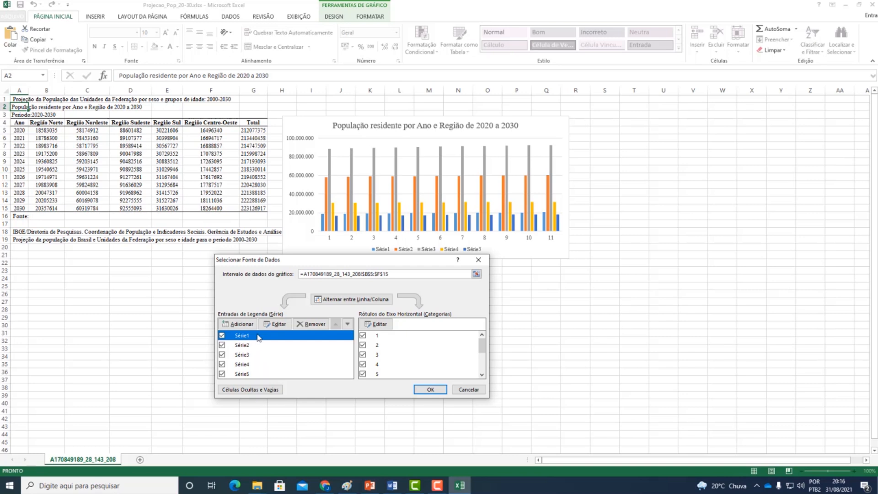
left_click(276, 324)
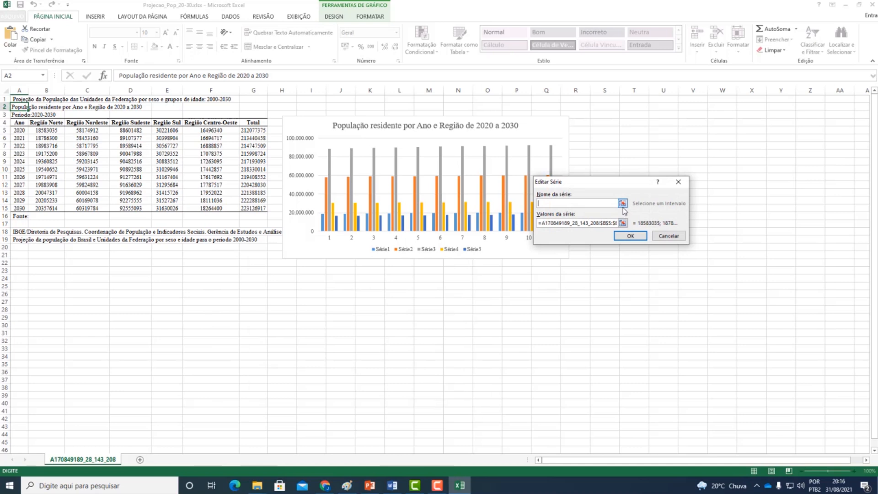
key("Tab")
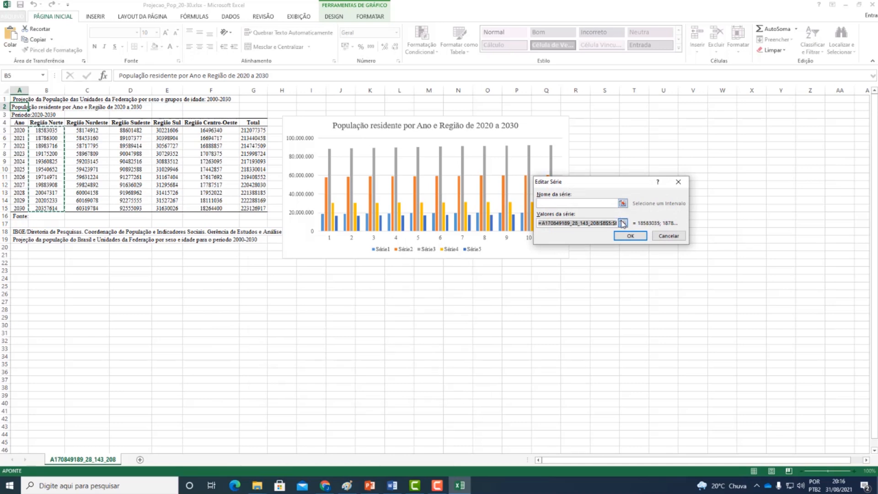
left_click(623, 223)
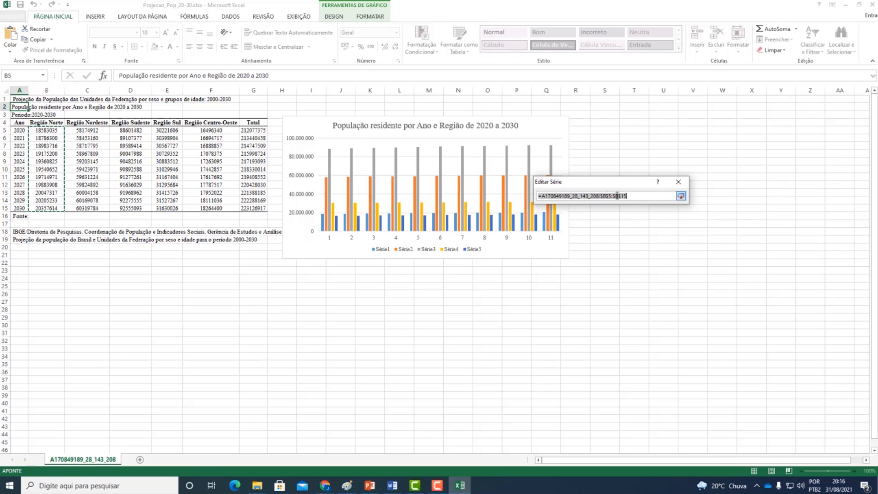
left_click(686, 196)
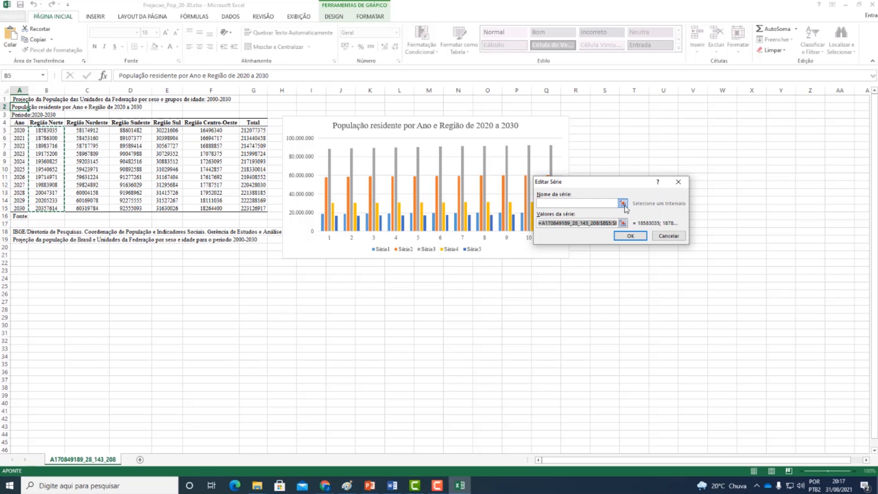
left_click(622, 203)
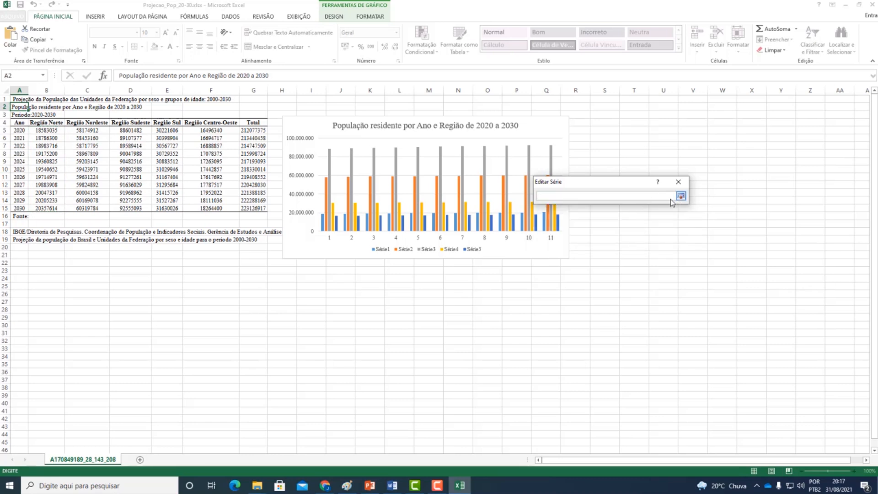
left_click(47, 121)
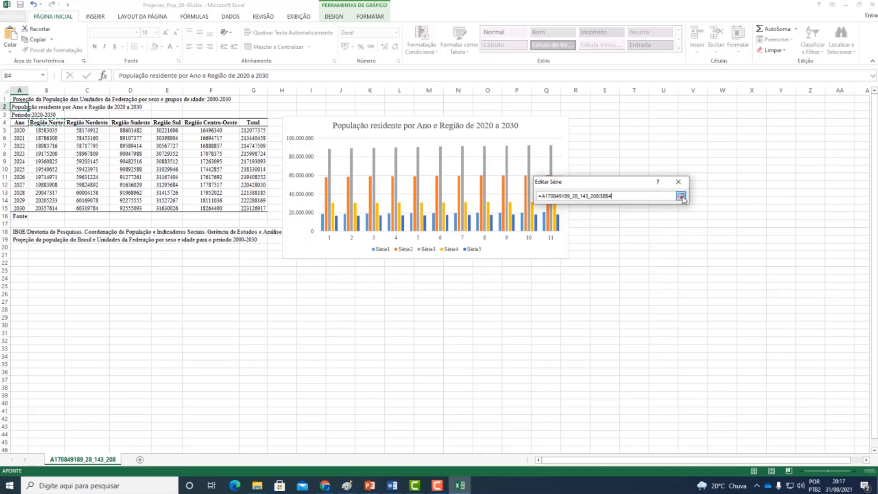
left_click(680, 196)
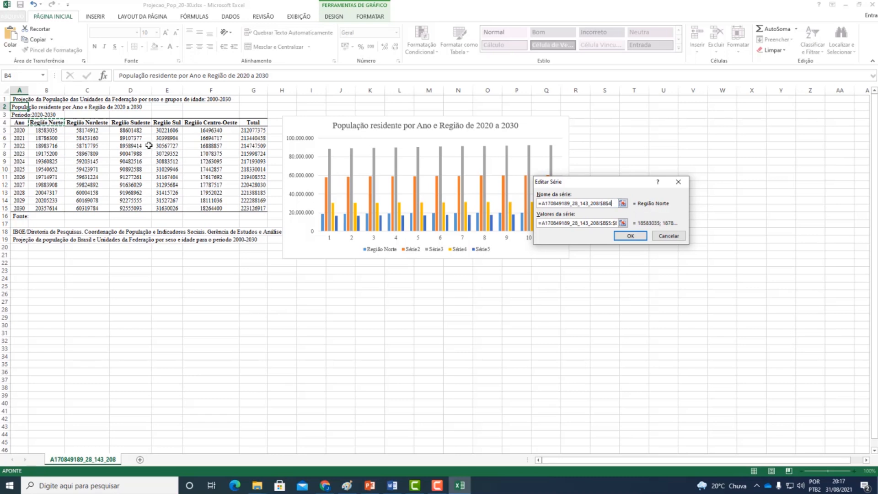
left_click(630, 236)
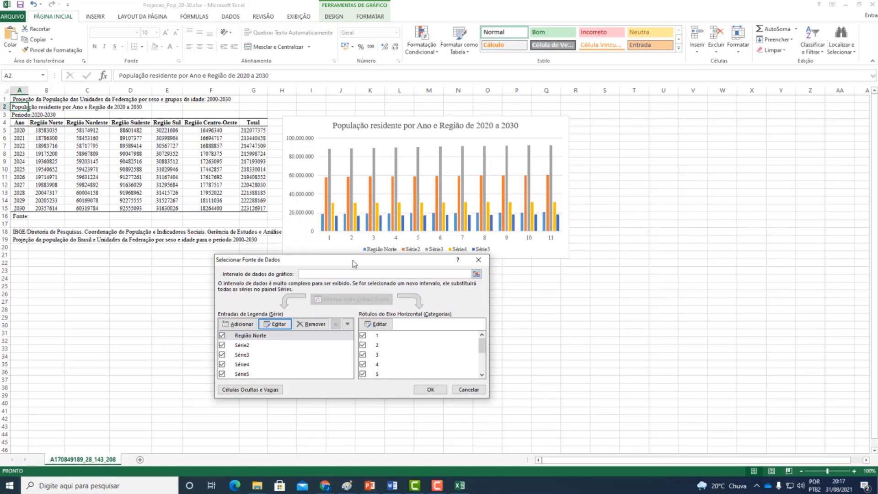
- Link the name of Série2 to header cell C4, "Região Nordeste"
left_click_drag(366, 268, 380, 275)
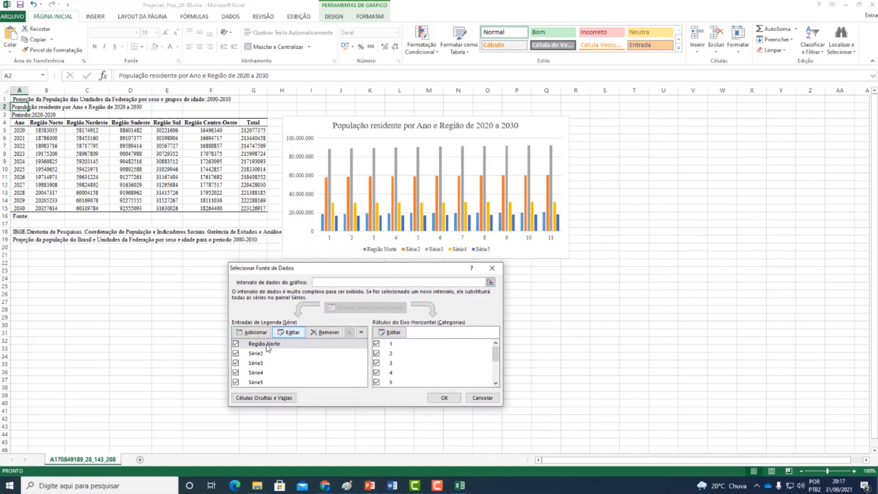
left_click(255, 354)
left_click(289, 332)
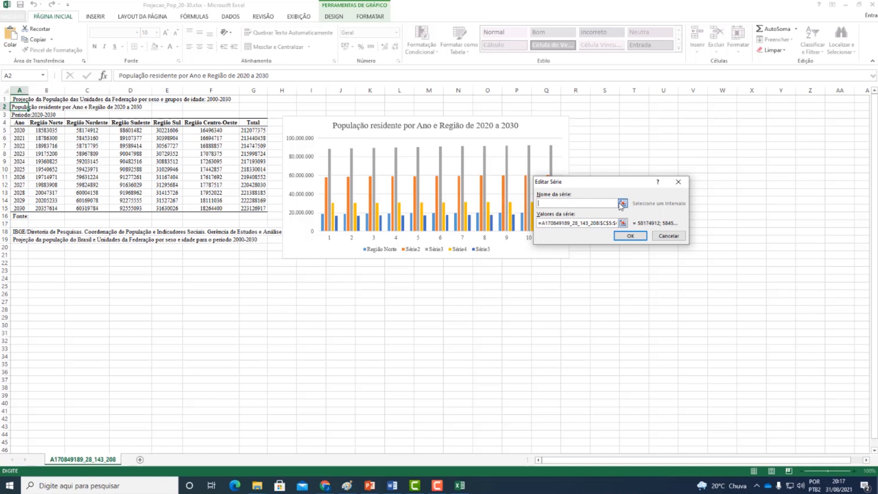
left_click(622, 203)
left_click(94, 127)
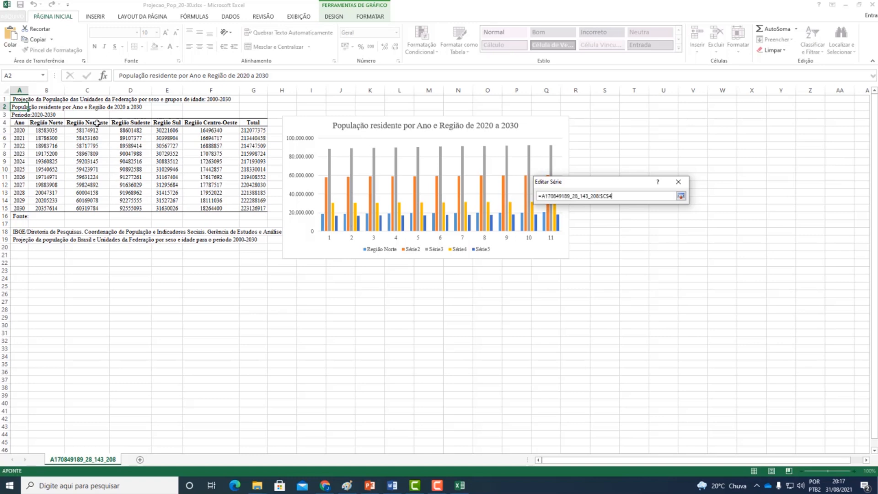
left_click(680, 197)
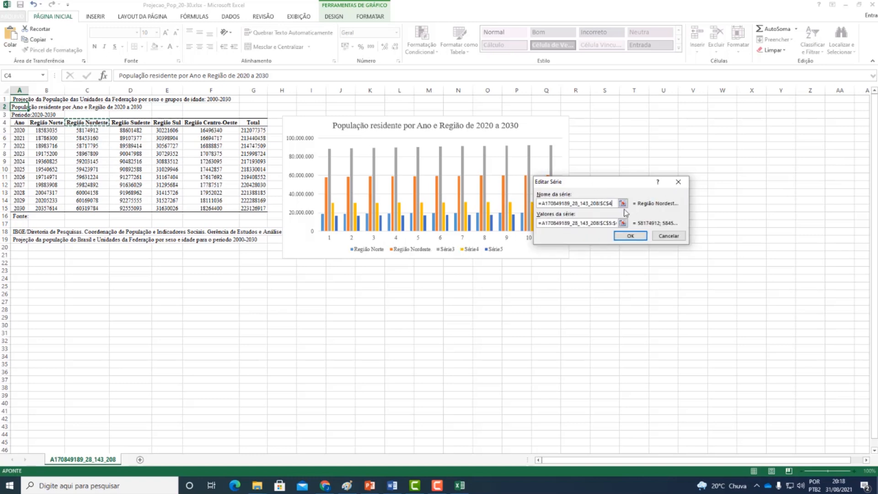
left_click(628, 239)
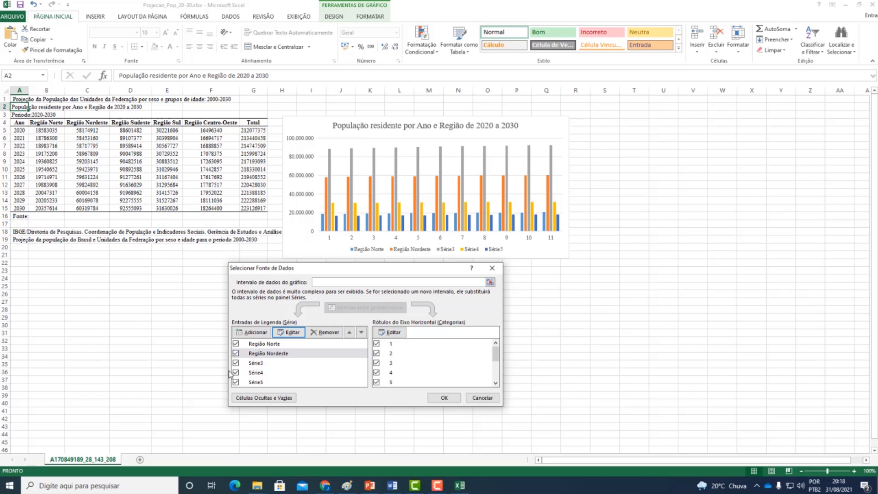
- Link the name of Série3 to header cell D4, "Região Sudeste"
left_click(277, 369)
left_click(276, 362)
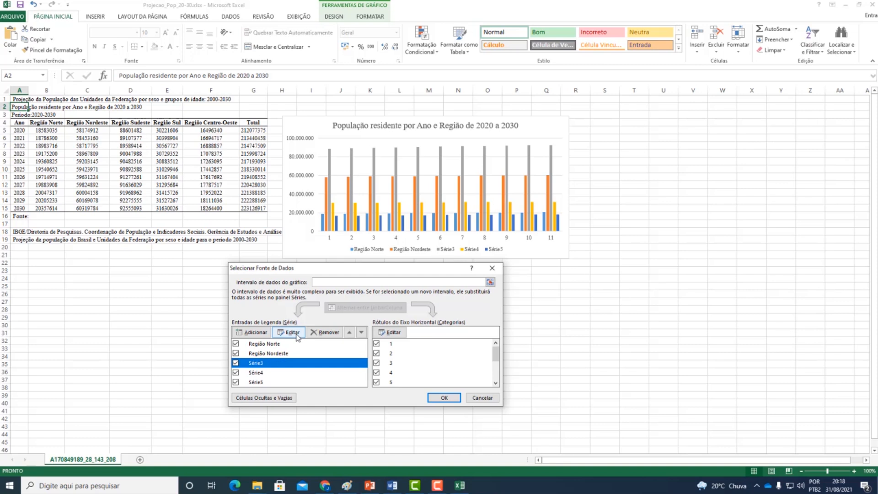
left_click(298, 337)
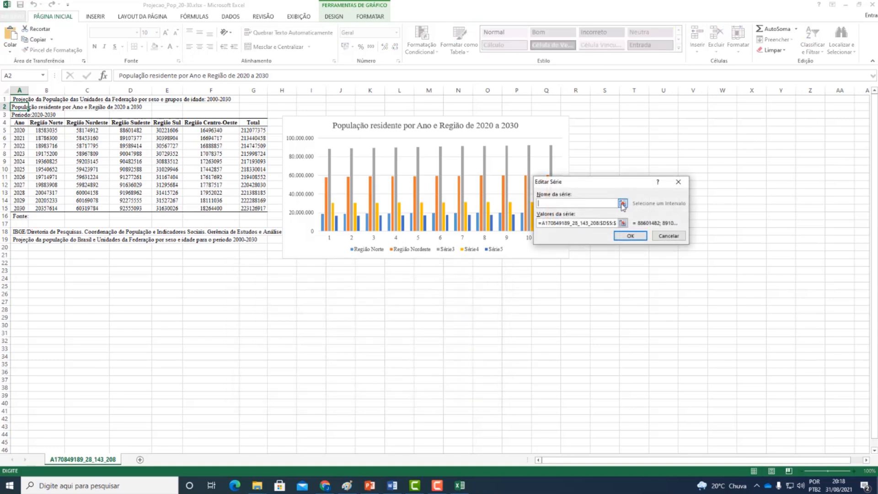
left_click(622, 204)
left_click(125, 123)
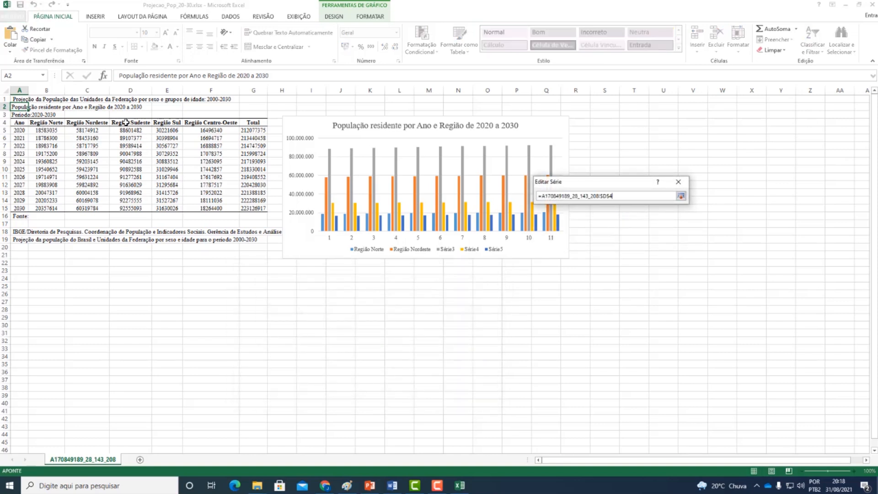
left_click(681, 196)
left_click(630, 236)
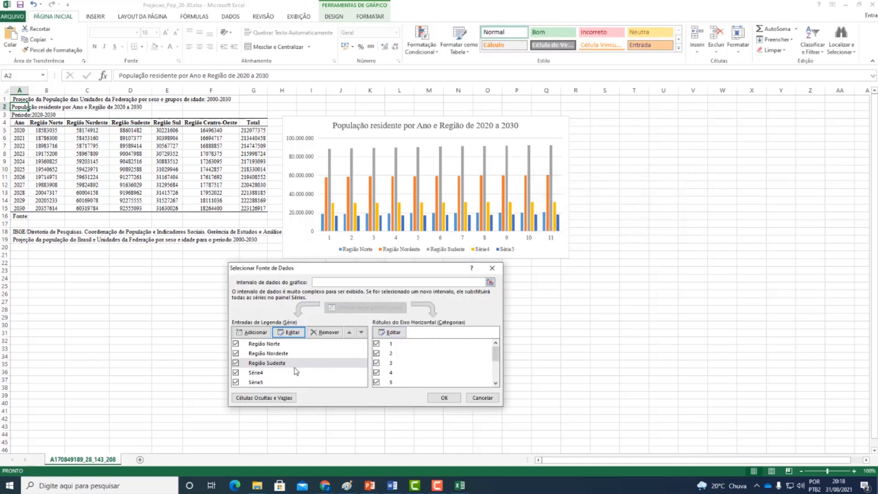
- Link the name of Série4 to header cell E4, "Região Sul"
left_click(288, 373)
left_click(289, 332)
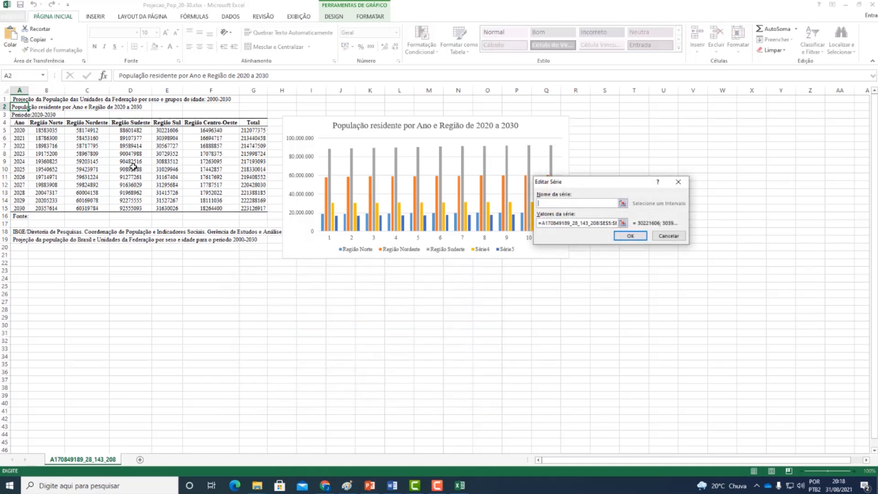
left_click(623, 203)
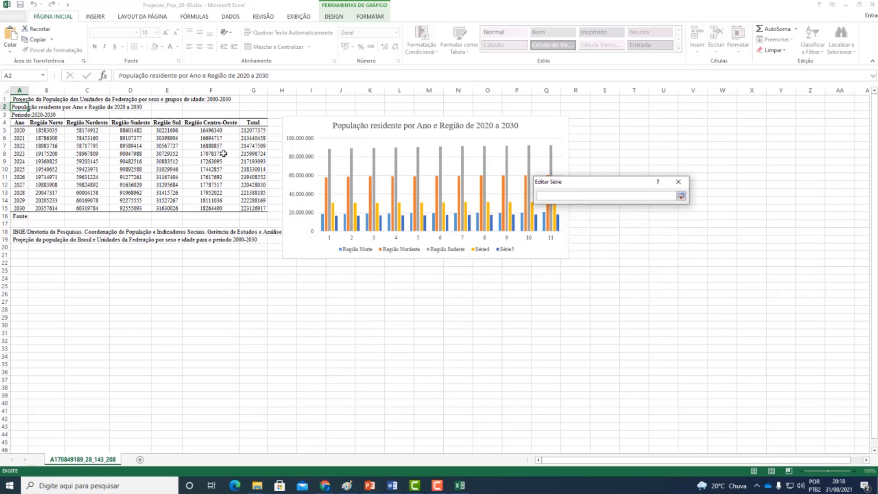
left_click(173, 123)
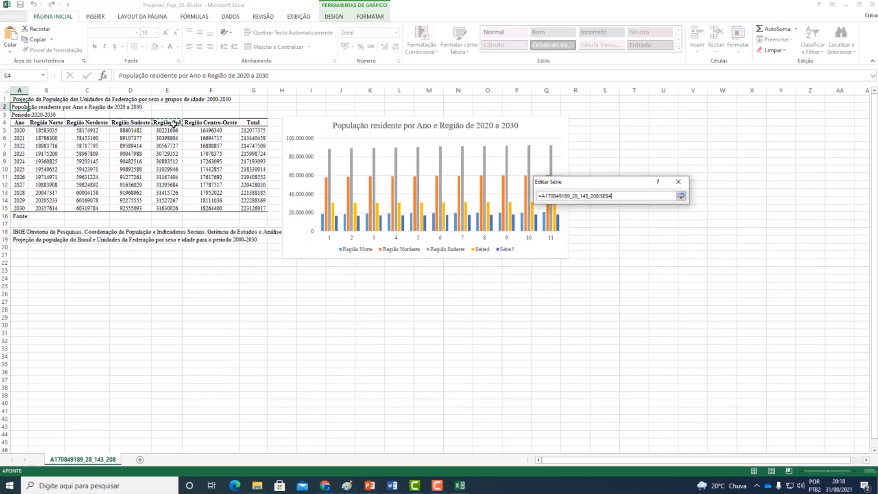
left_click(680, 196)
left_click(668, 235)
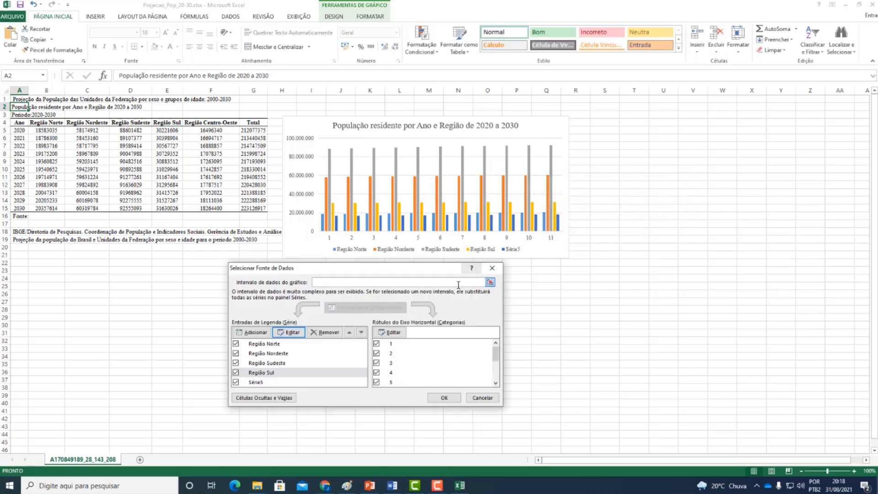
- Link the name of Série5 to header cell F4, "Região Centro-Oeste"
left_click(259, 382)
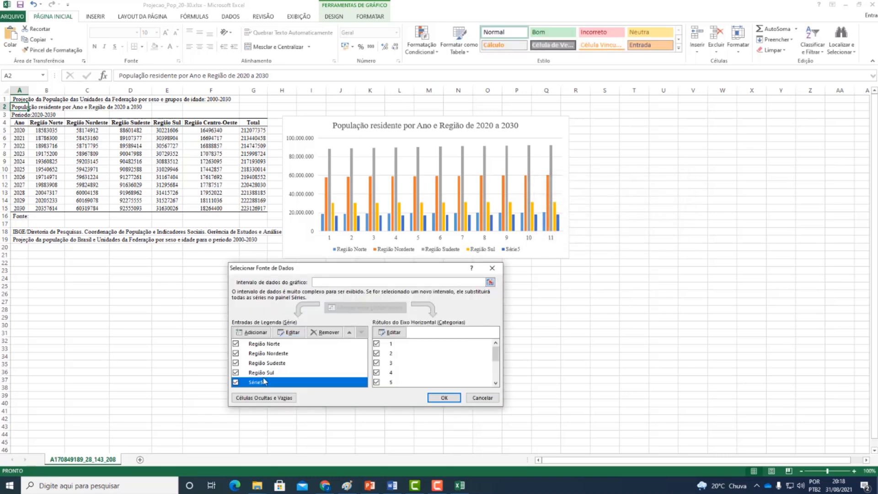
left_click(288, 332)
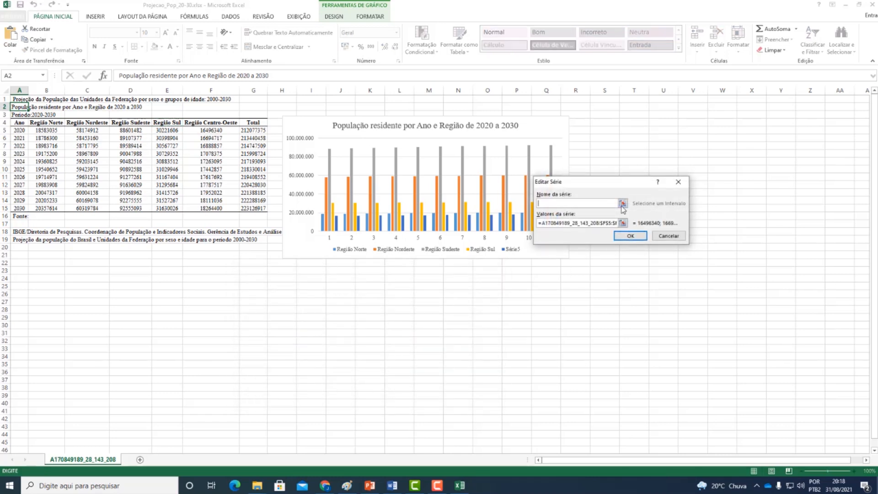
left_click(622, 203)
left_click(203, 122)
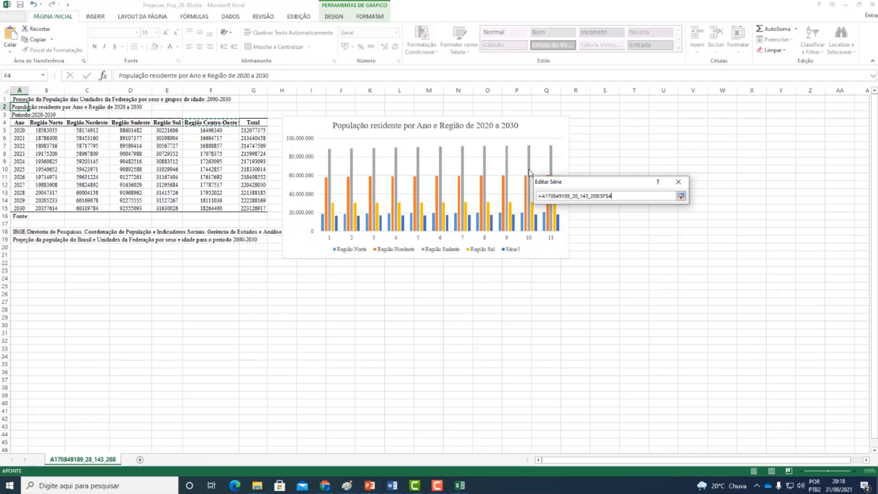
left_click(680, 196)
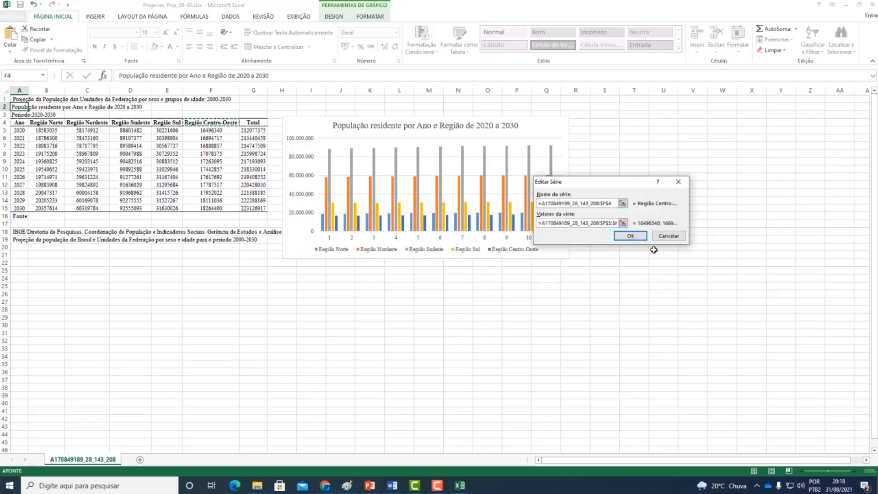
left_click(630, 235)
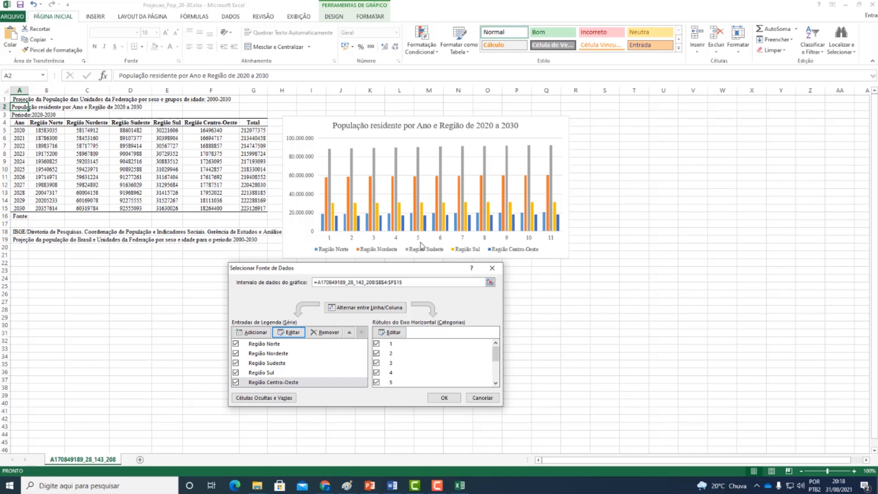
- Set the horizontal axis labels to the years in A5:A15 and apply the data source changes
left_click(396, 335)
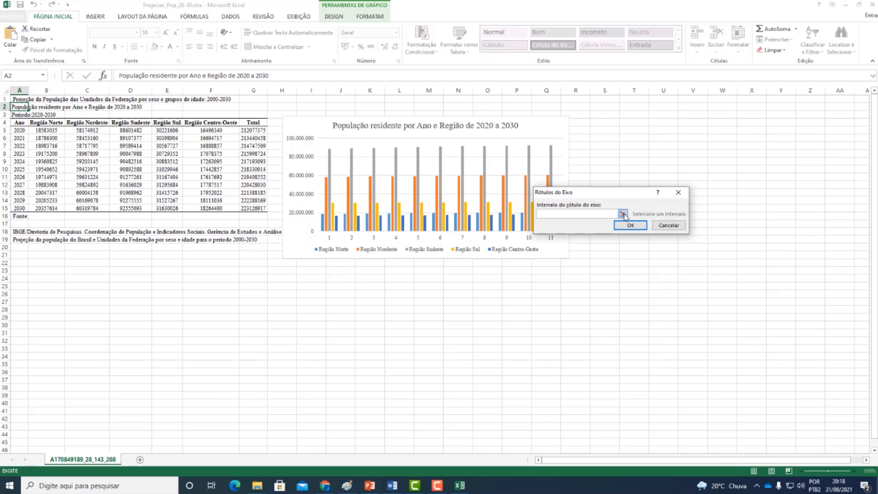
left_click(623, 214)
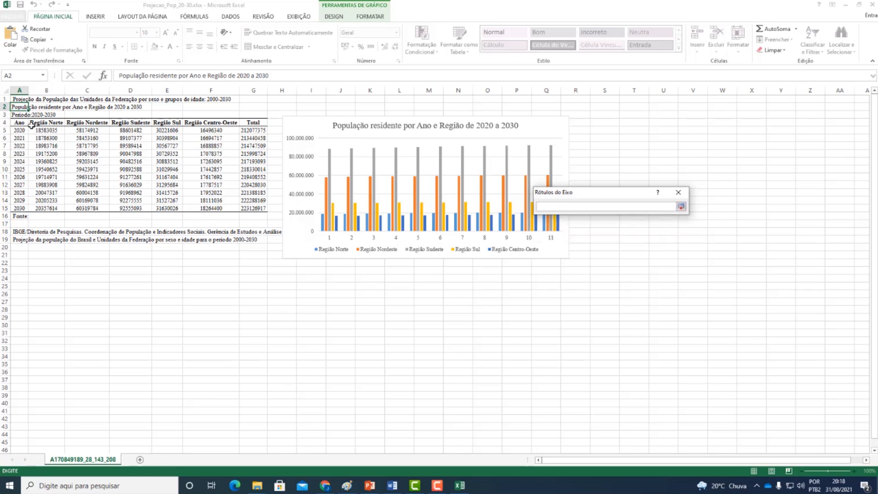
left_click_drag(24, 132, 19, 208)
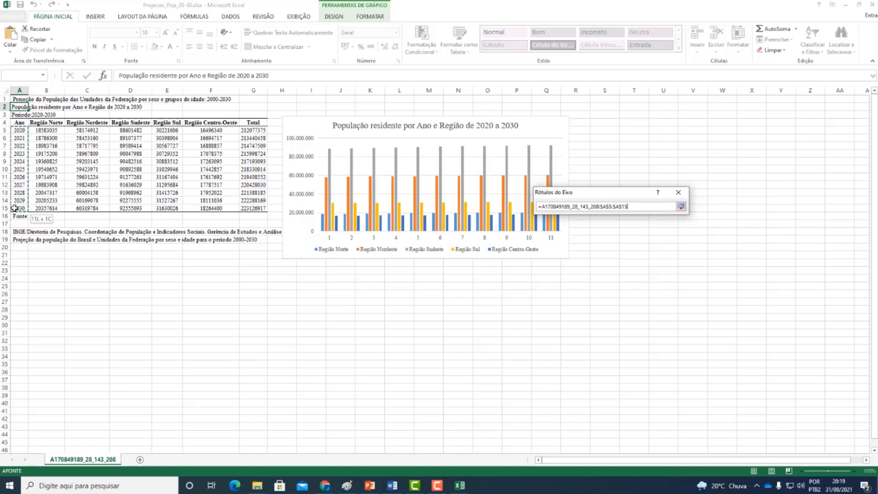
left_click(681, 207)
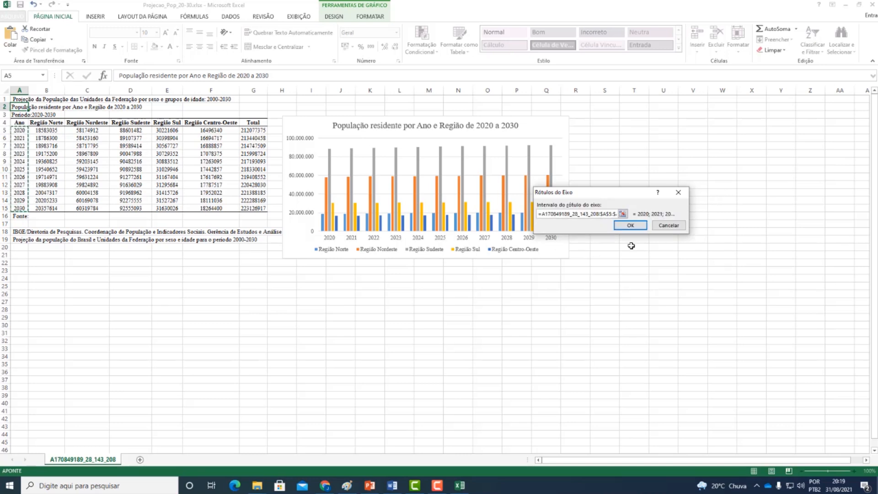
left_click(630, 225)
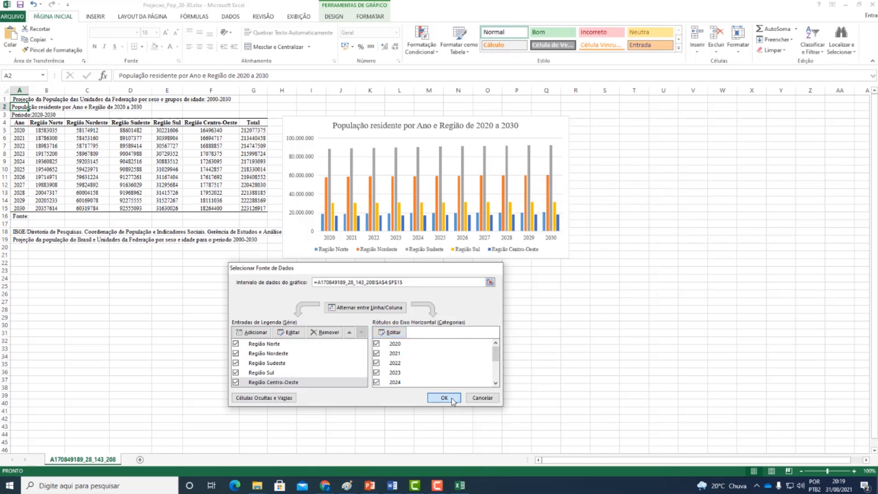
left_click(443, 398)
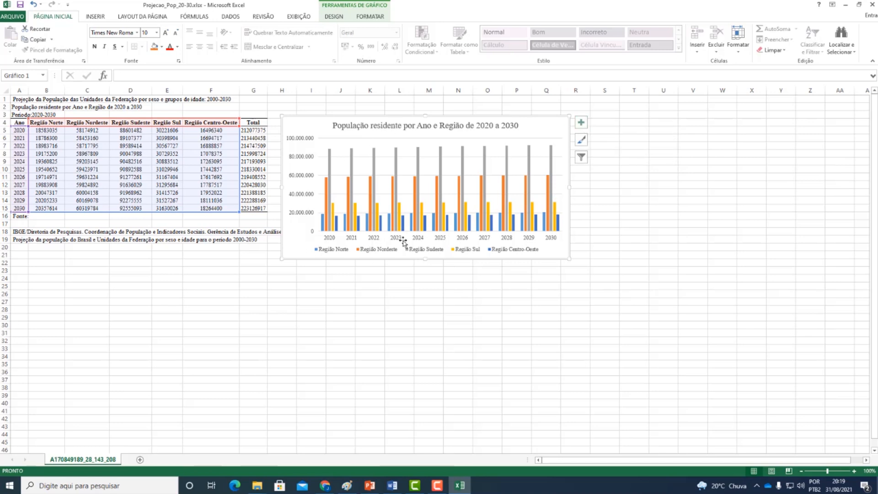
- Add axis titles to the chart and name the horizontal axis "Ano"
left_click(584, 125)
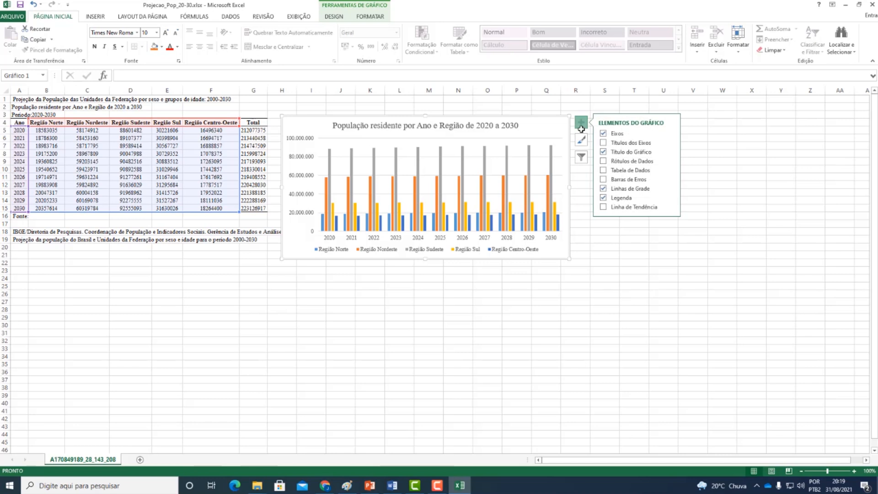
left_click(603, 144)
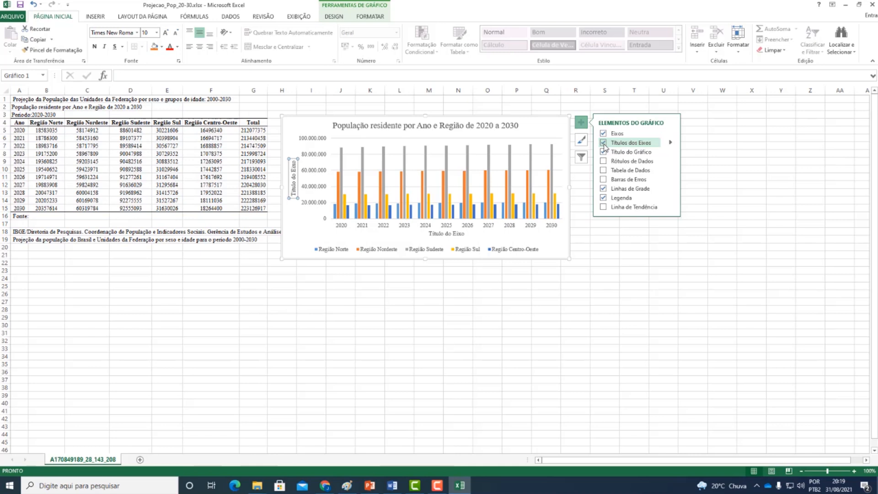
double_click(439, 234)
left_click_drag(429, 234, 467, 234)
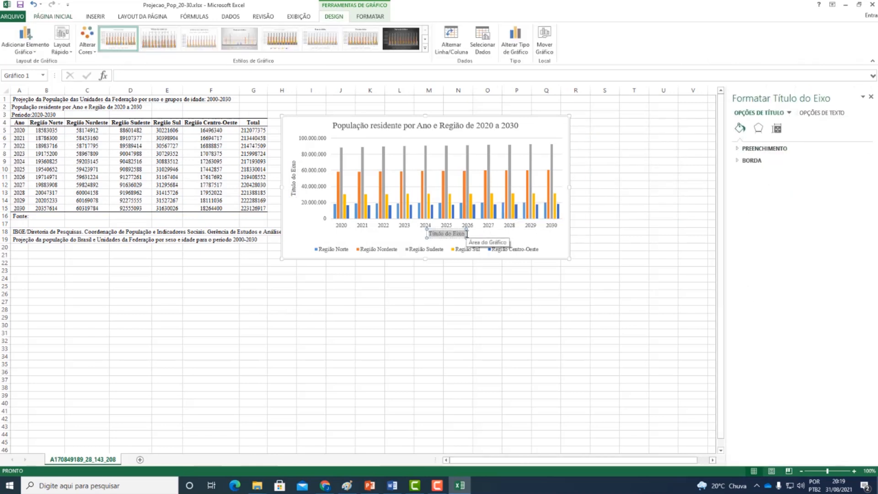
type("Ano")
- Change the vertical axis title to "População residente"
left_click(294, 190)
left_click_drag(293, 192, 302, 158)
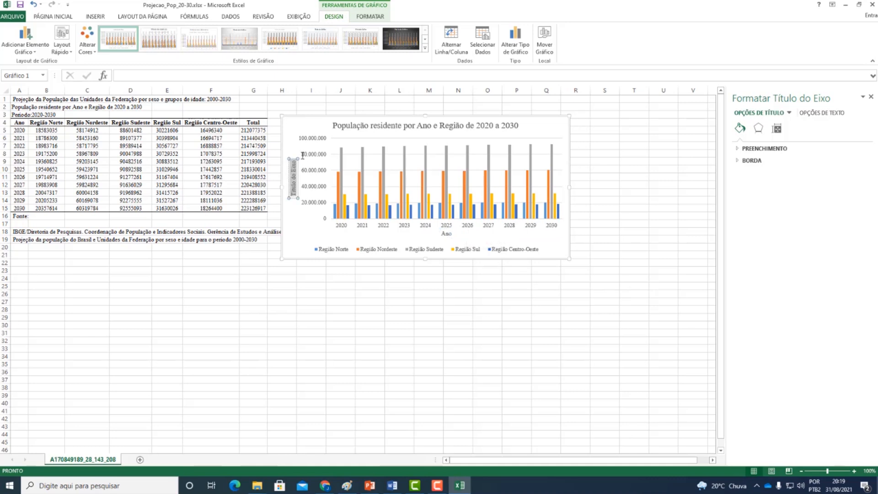
left_click(303, 157)
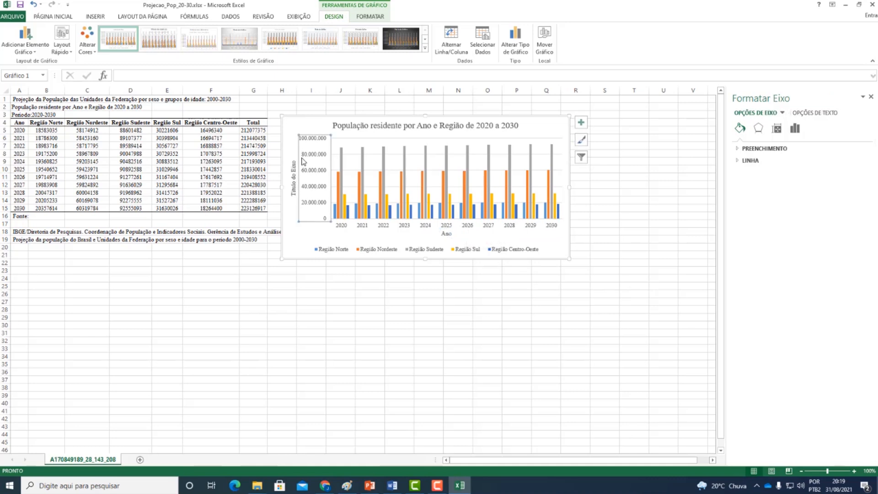
left_click(292, 194)
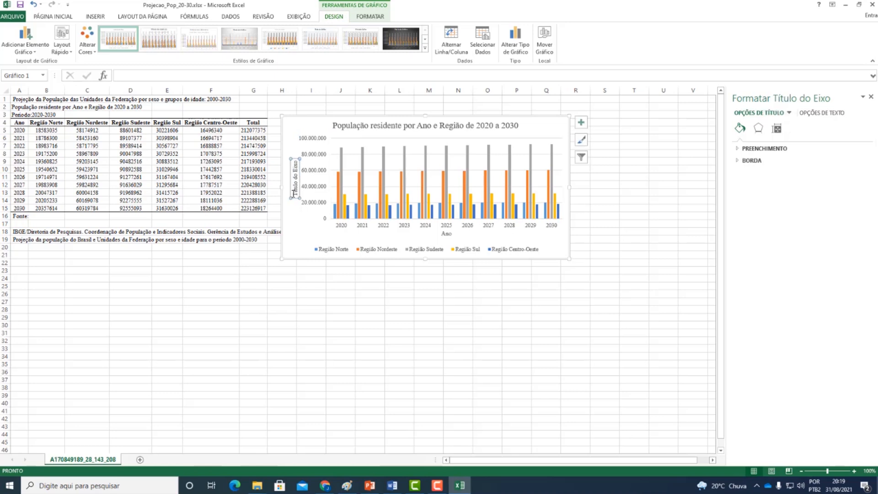
left_click_drag(294, 193, 297, 159)
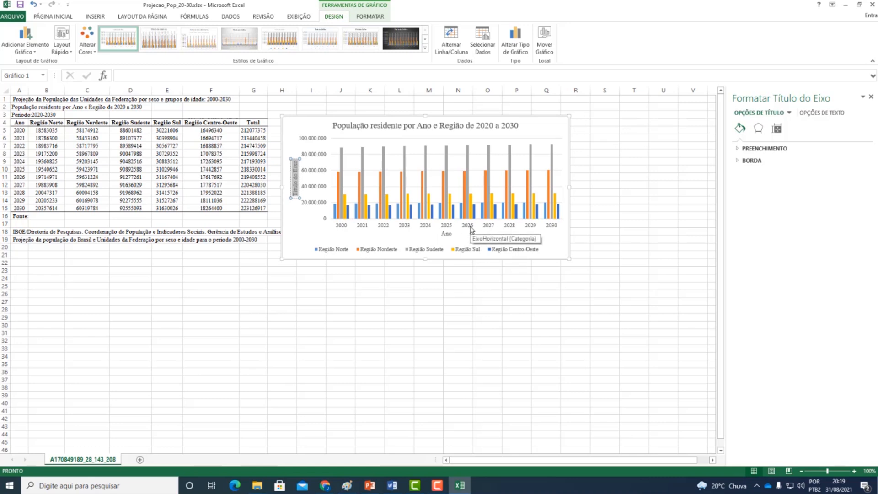
type("População residente")
left_click(295, 252)
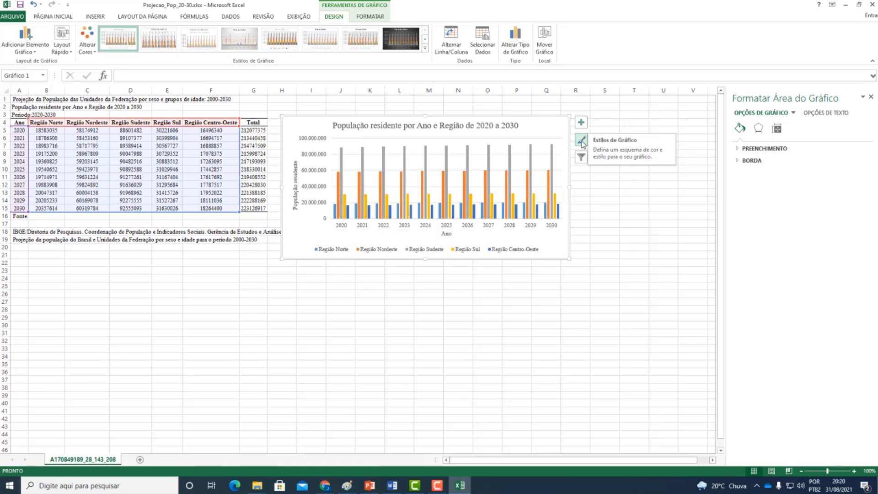
- Recolour the chart with the monochromatic grey palette running from light to dark, after trying two other grey palettes
left_click(582, 142)
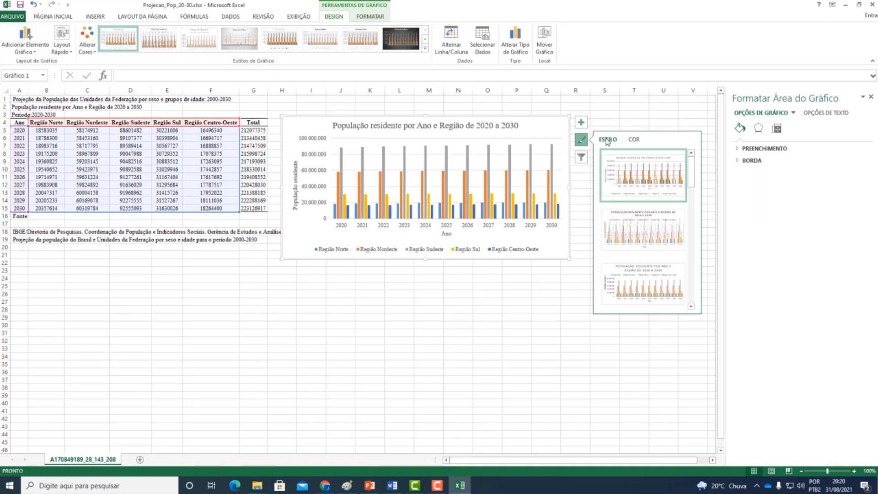
left_click(634, 142)
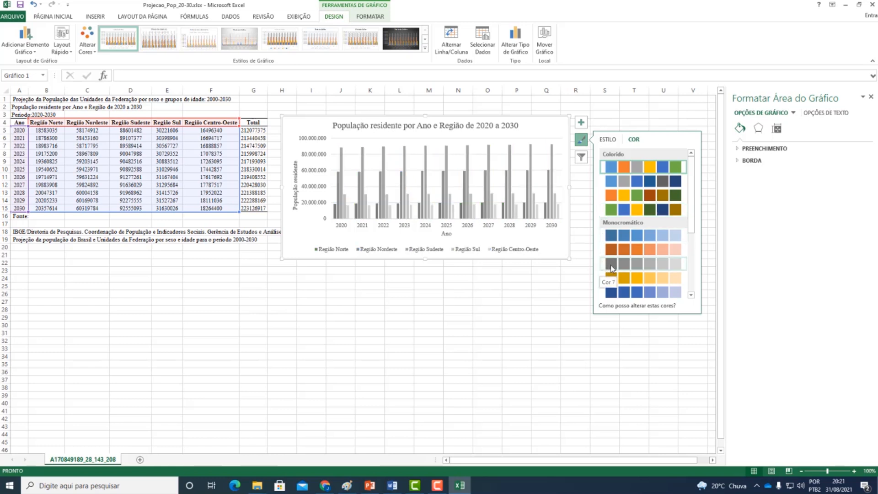
scroll(611, 268, "down", 2)
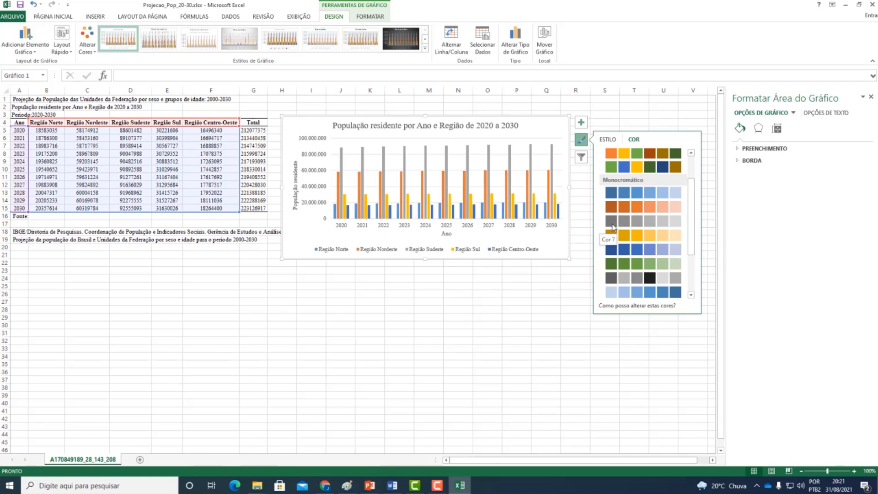
left_click(613, 224)
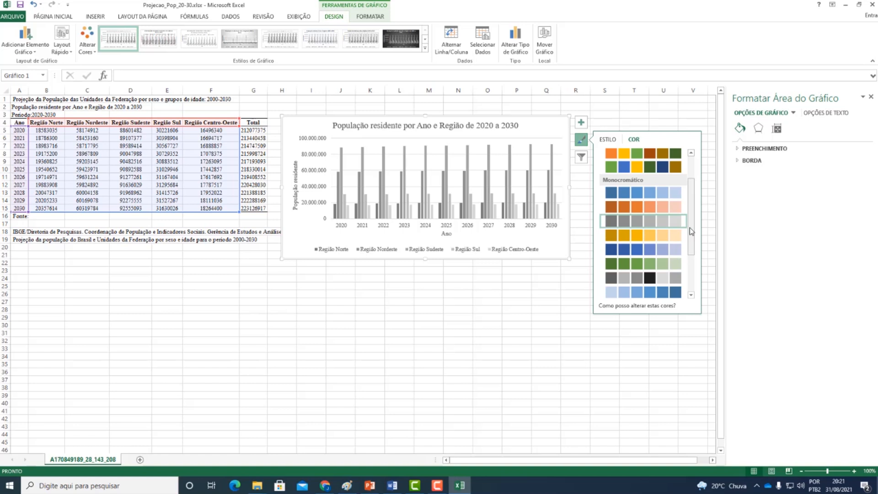
left_click(611, 280)
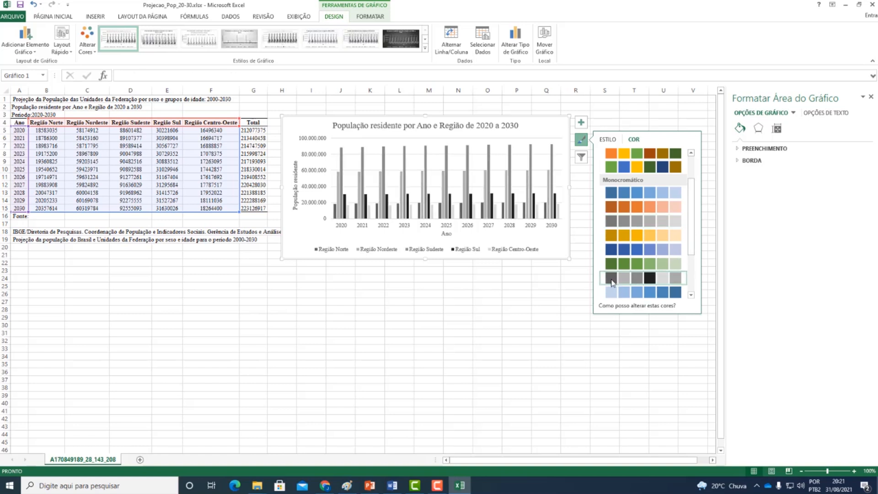
left_click_drag(694, 249, 688, 281)
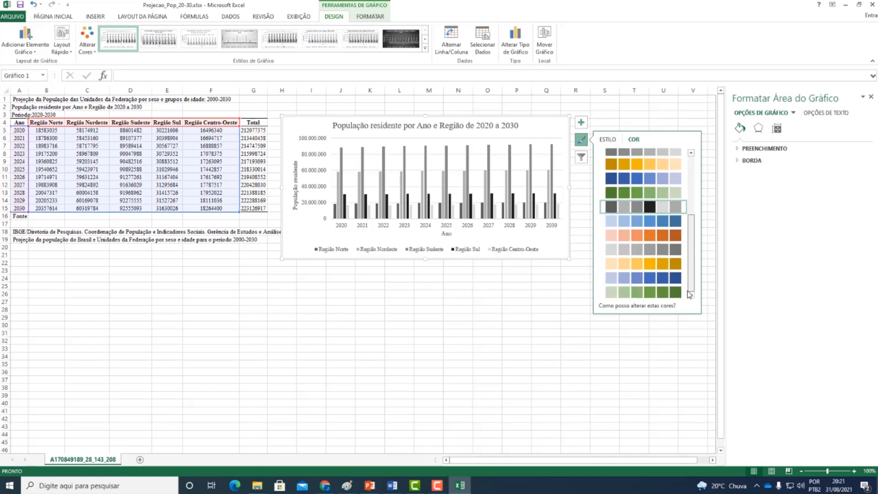
left_click(616, 253)
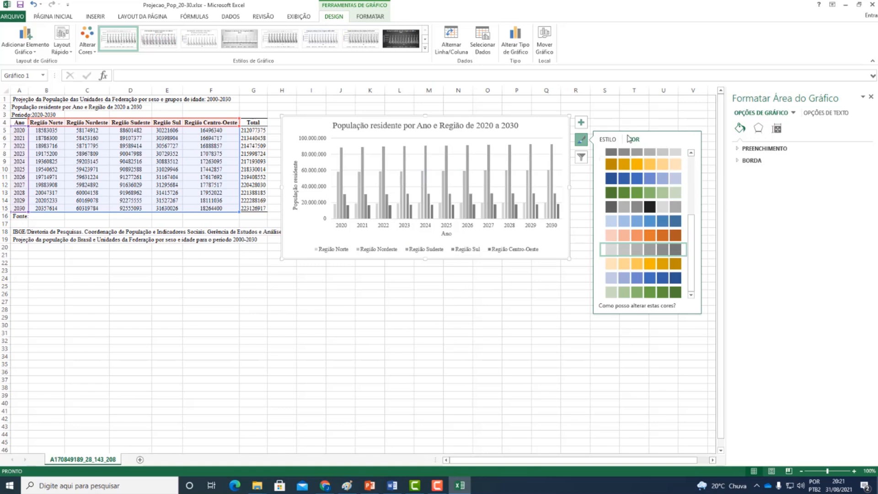
left_click(606, 123)
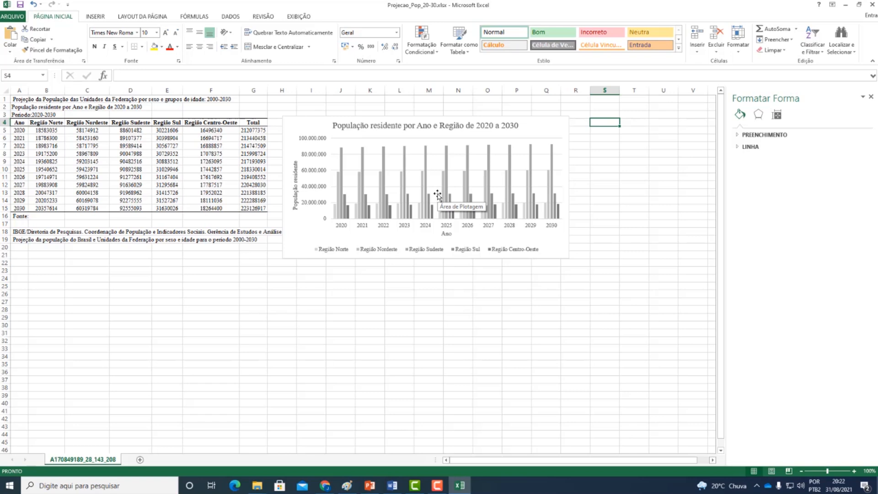
- Review the available chart elements and the position options for the legend
left_click(292, 244)
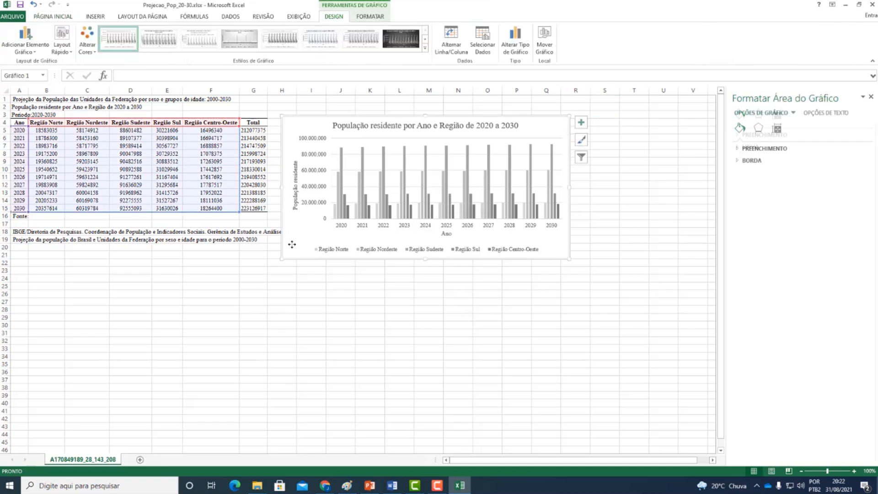
left_click(585, 130)
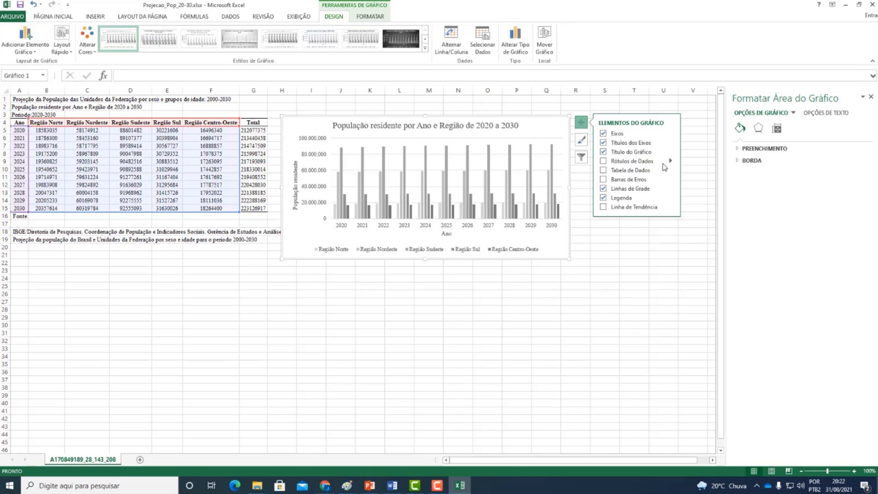
left_click(669, 198)
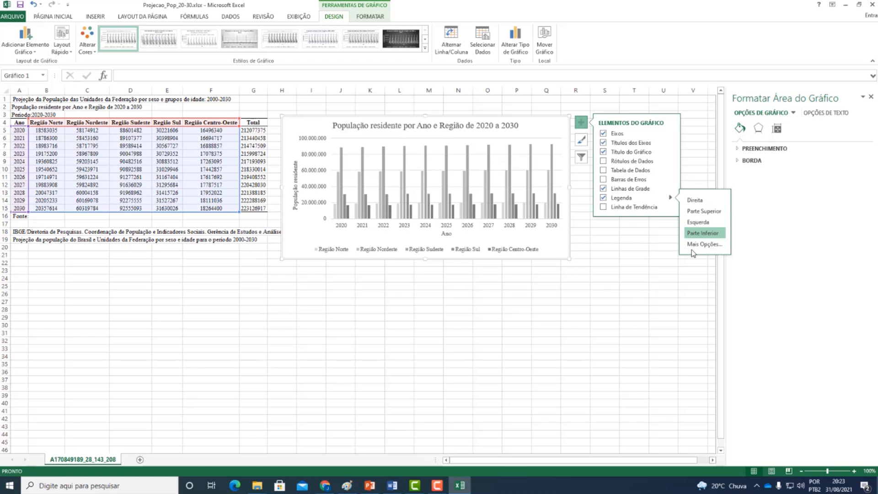
left_click(671, 197)
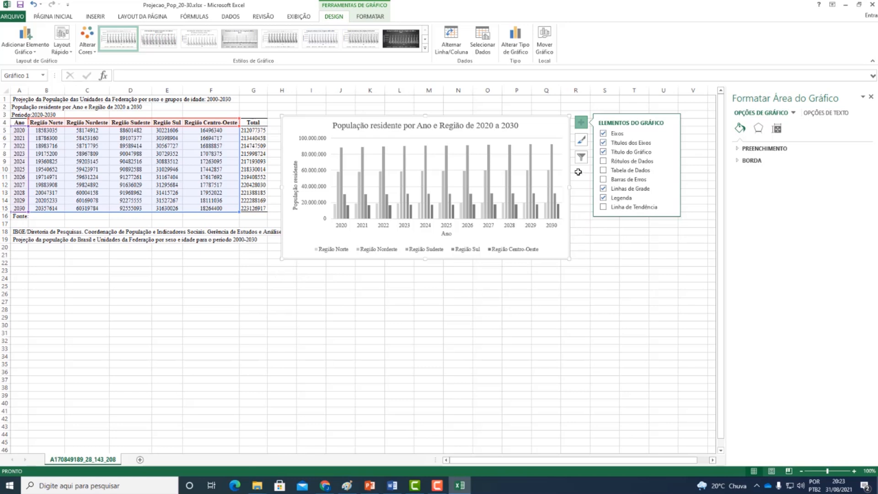
left_click(580, 230)
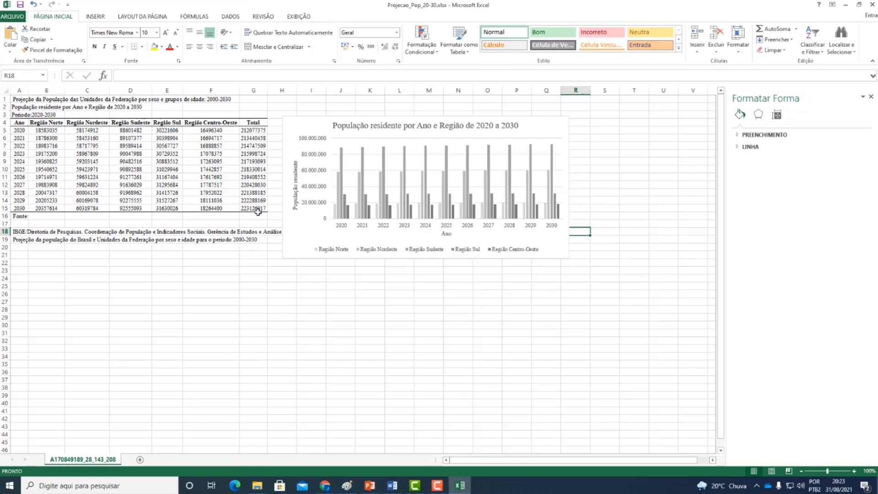
- Copy the population chart into the Word document below the table's source note, keeping original formatting and embedding the workbook
left_click(290, 248)
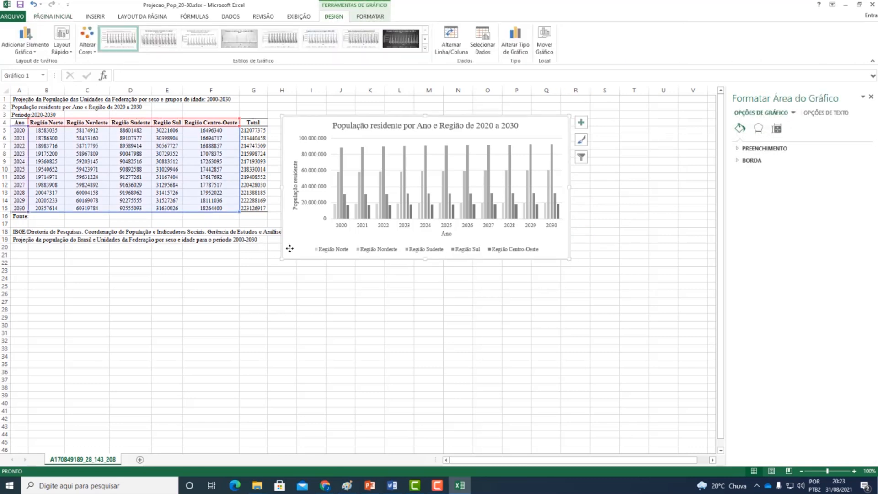
left_click(392, 485)
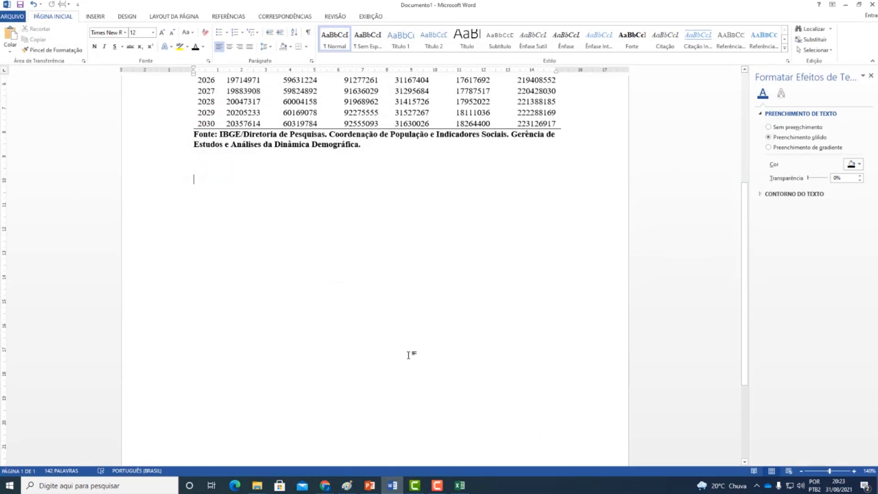
scroll(180, 233, "up", 5)
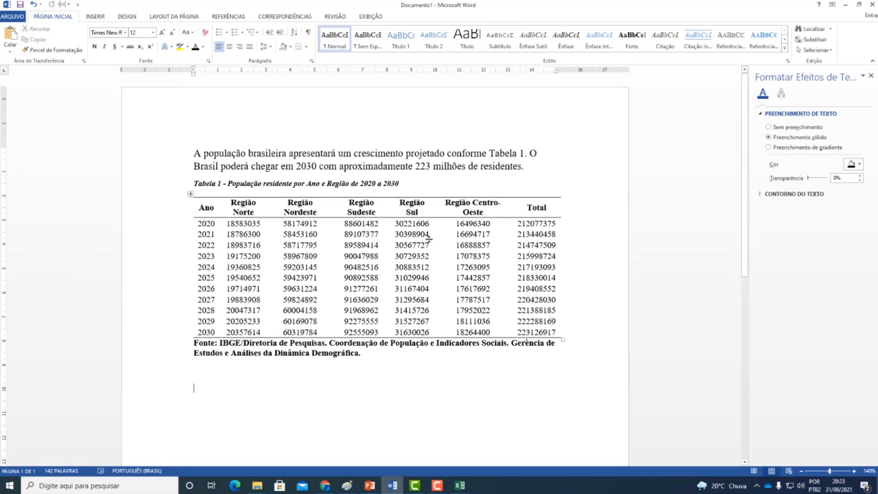
scroll(236, 322, "down", 2)
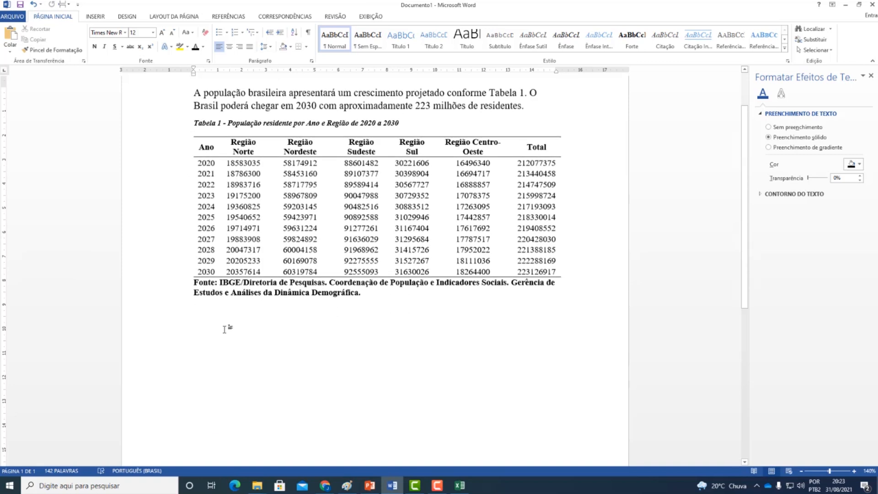
key("ctrl+v")
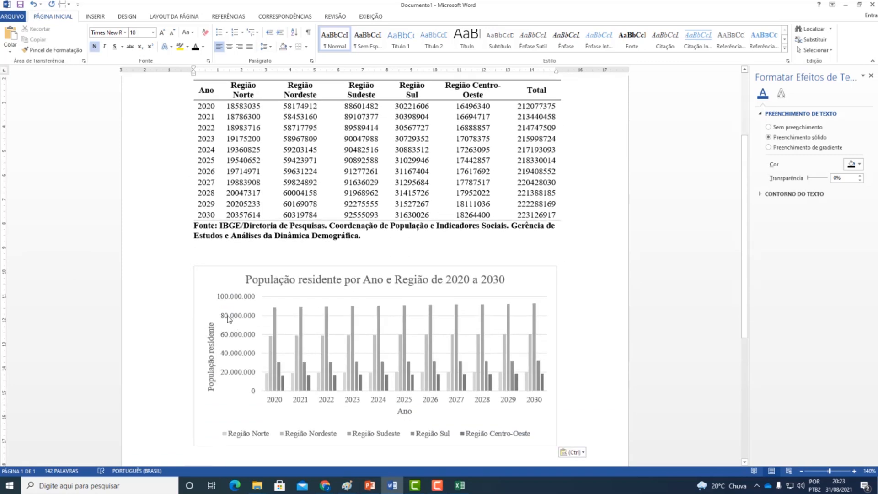
key("ctrl+z")
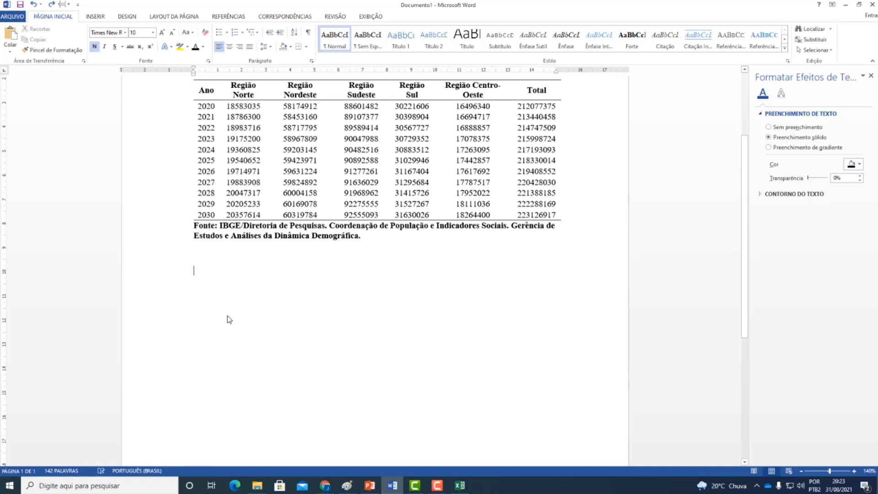
left_click(10, 49)
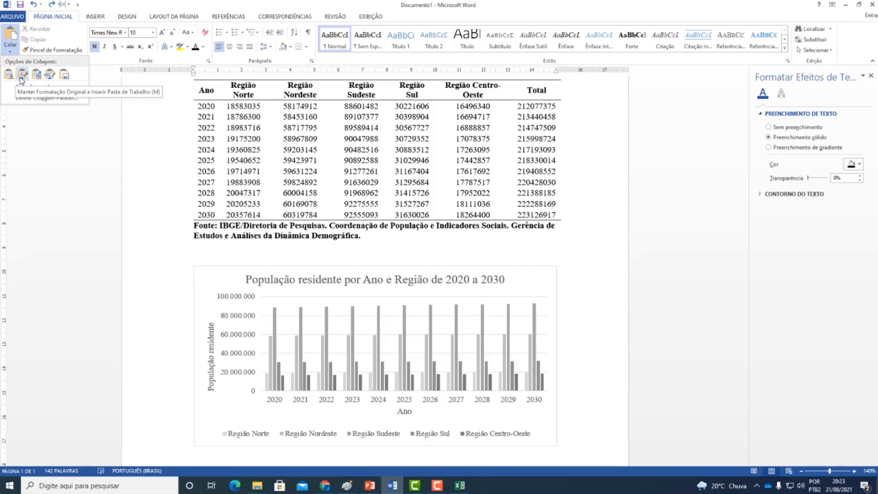
left_click(22, 76)
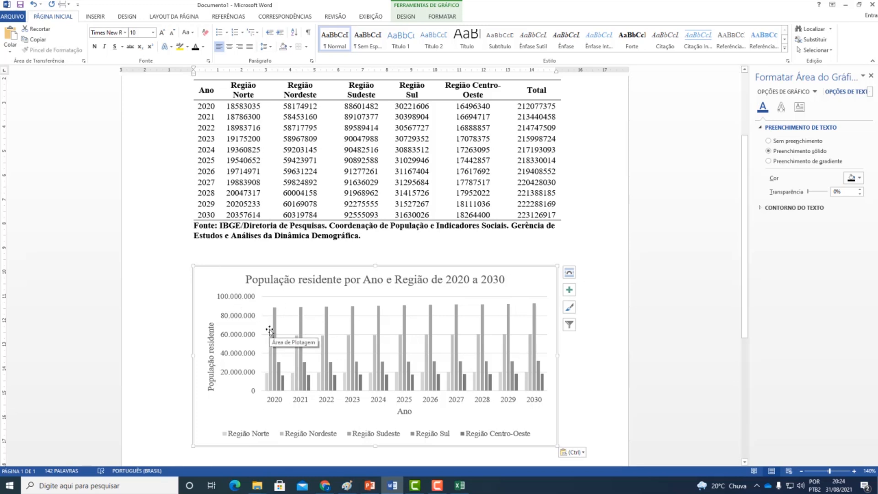
- Try the light-to-dark blue monochromatic palette on the pasted chart, and return it to the light-to-dark grey palette
scroll(269, 330, "up", 1)
scroll(259, 361, "down", 1)
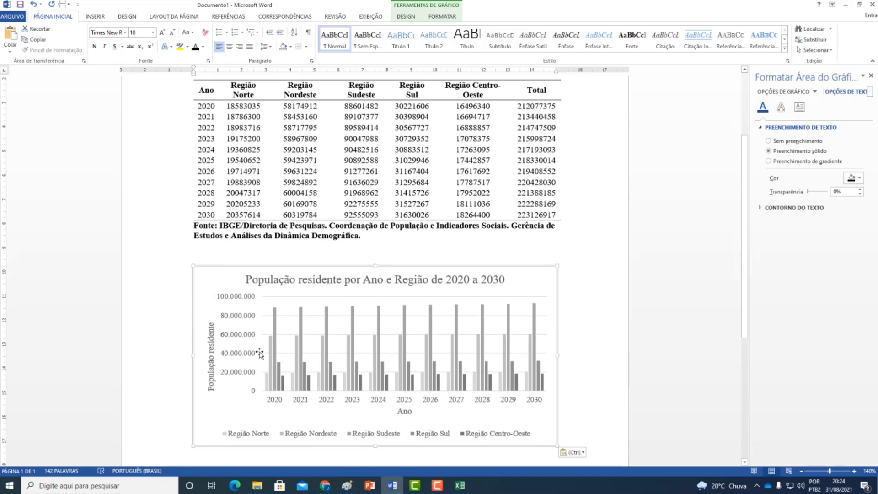
scroll(259, 354, "down", 1)
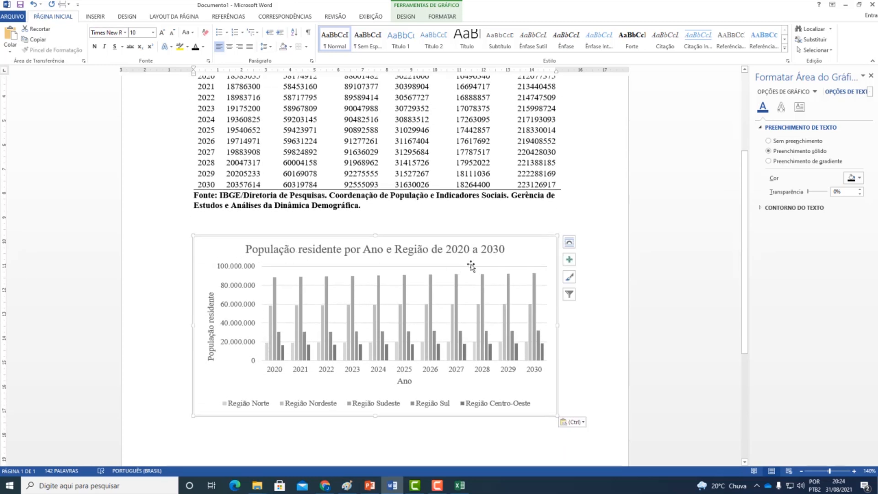
left_click(570, 277)
left_click(622, 277)
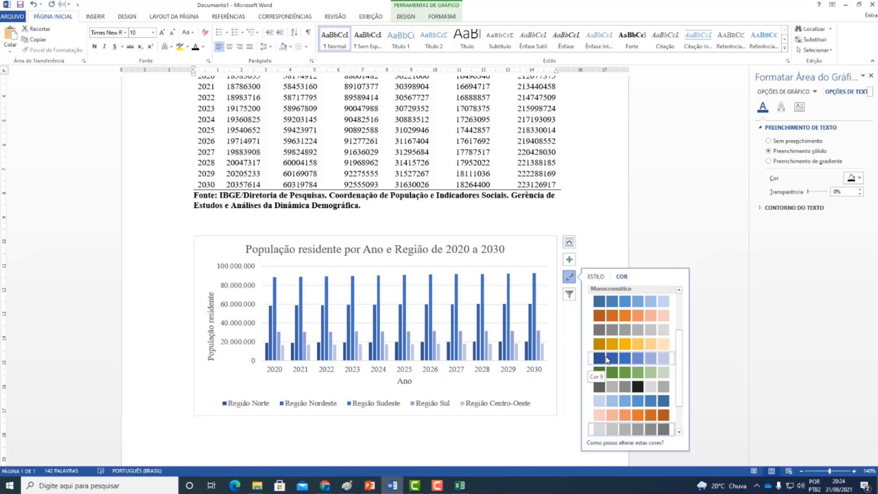
left_click(604, 402)
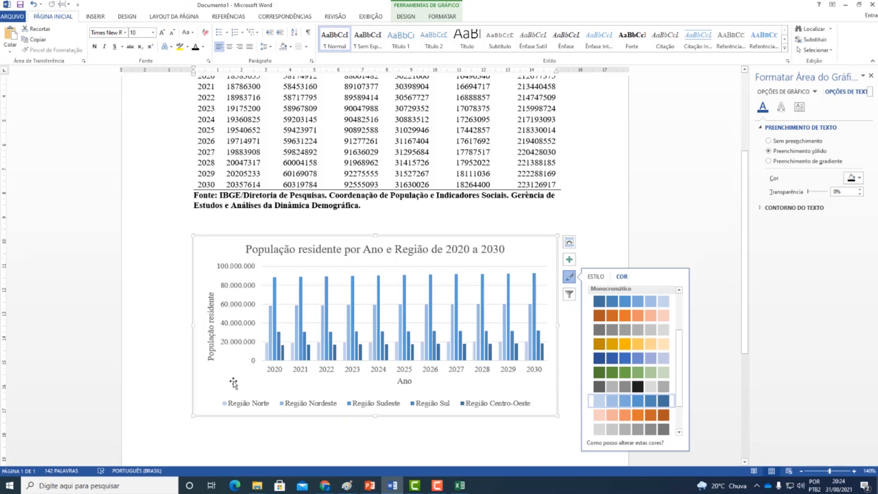
left_click(609, 430)
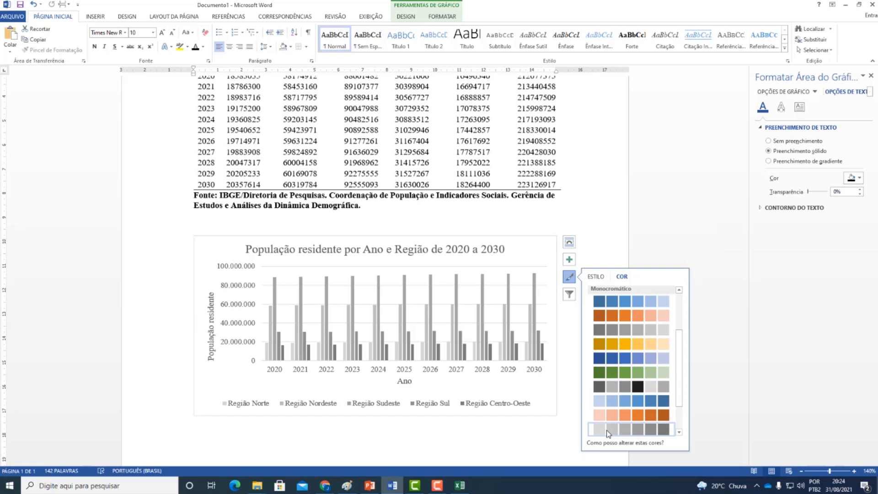
left_click(362, 228)
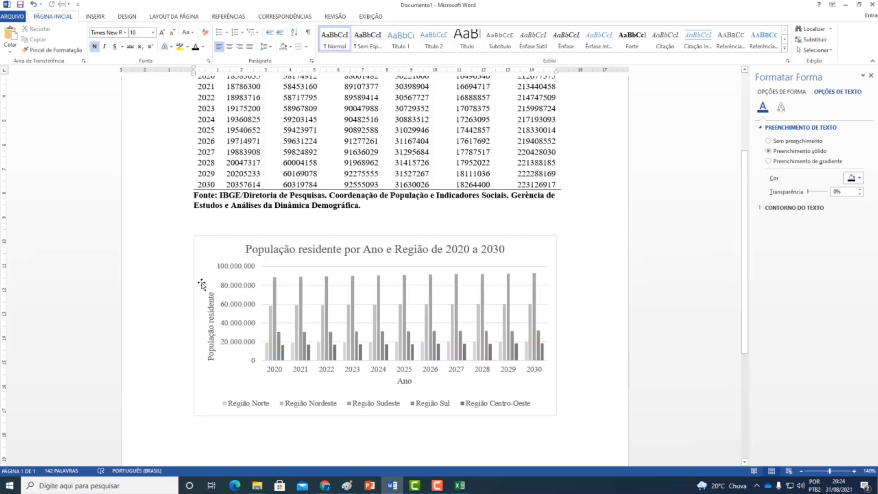
- Switch back to the Excel workbook Projecao_Pop_20-30.xlsx and deselect the regional chart
left_click(459, 486)
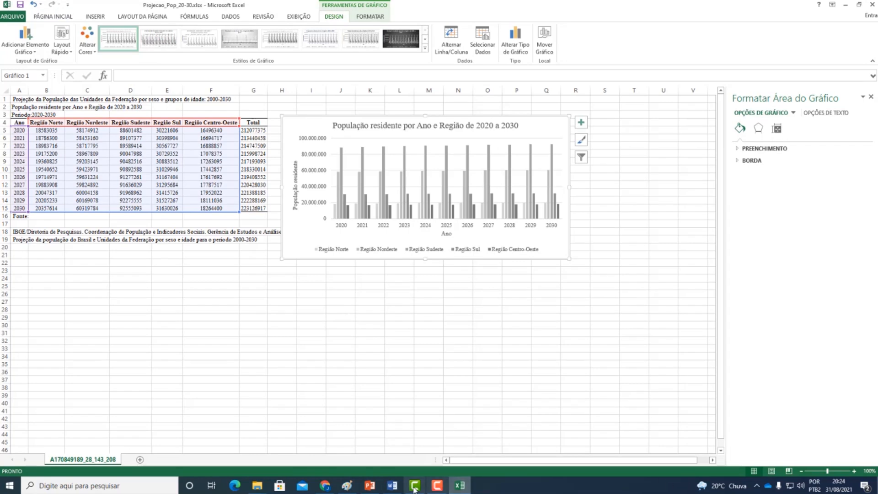
left_click(437, 485)
left_click(437, 485)
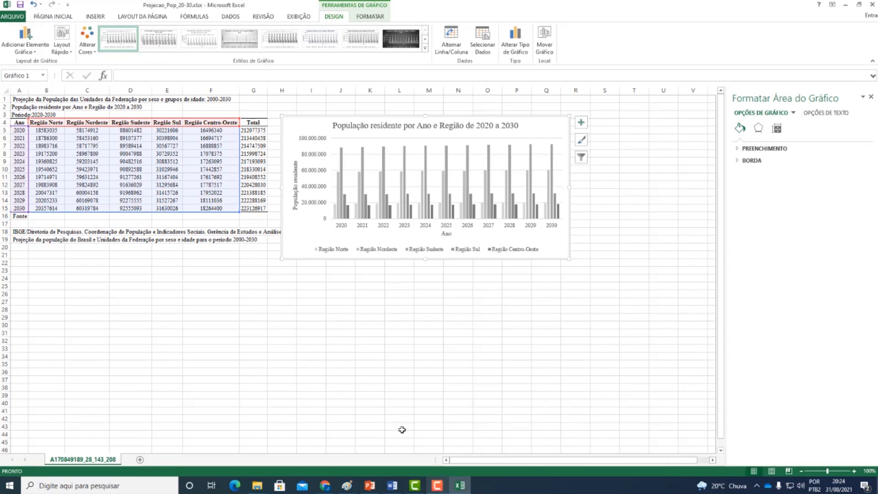
left_click(288, 326)
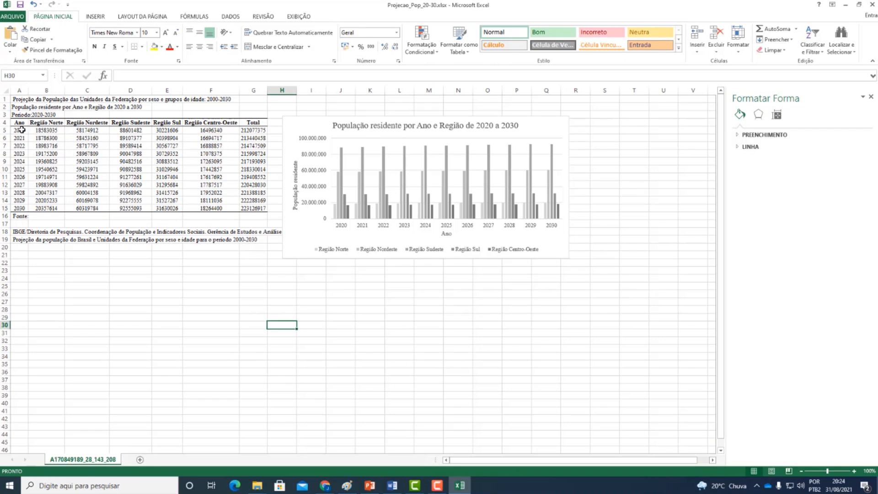
- Try a clustered column chart of the Total values in G5:G15, widened and placed below the regional chart, and delete it
left_click_drag(257, 132, 253, 201)
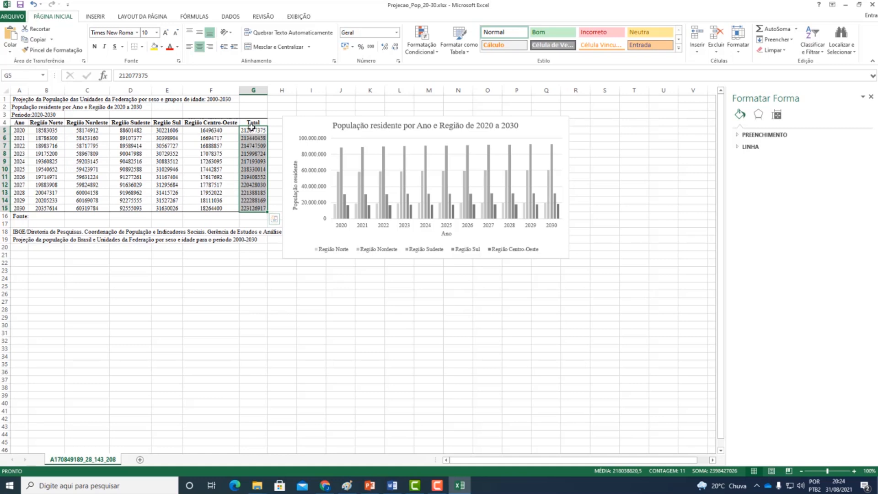
left_click(98, 16)
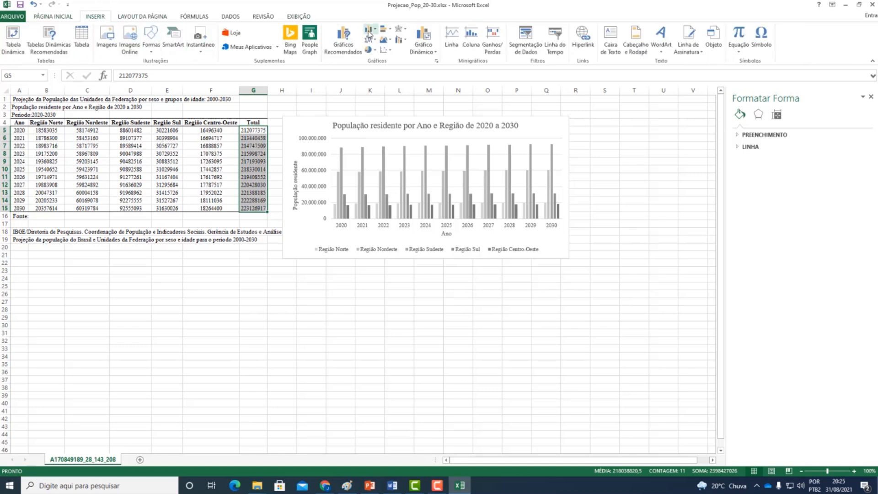
left_click(369, 29)
left_click(376, 58)
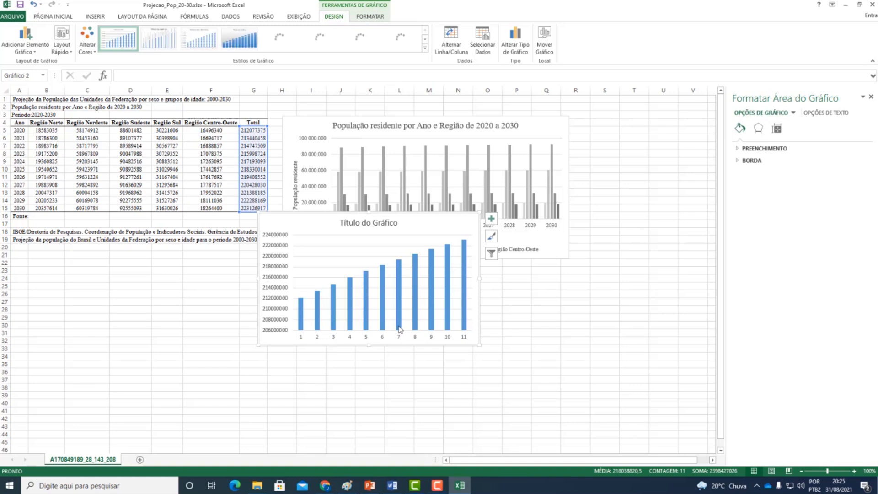
left_click_drag(479, 278, 568, 280)
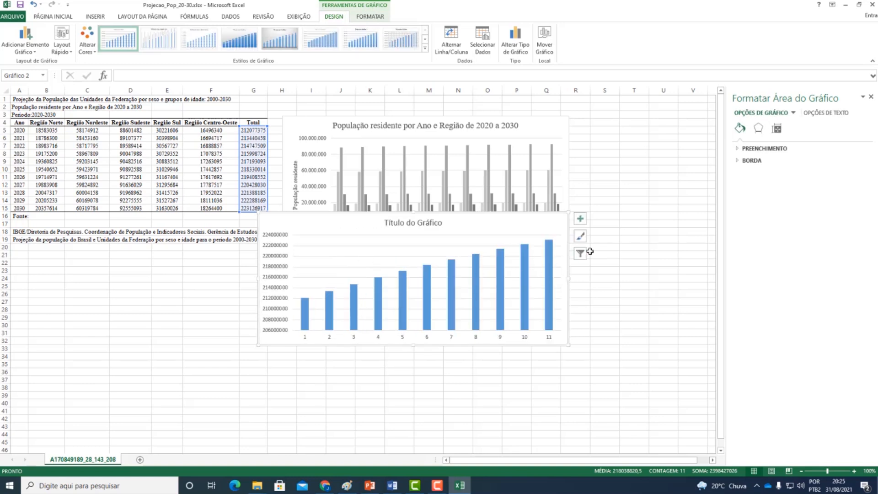
left_click(578, 243)
left_click(567, 249)
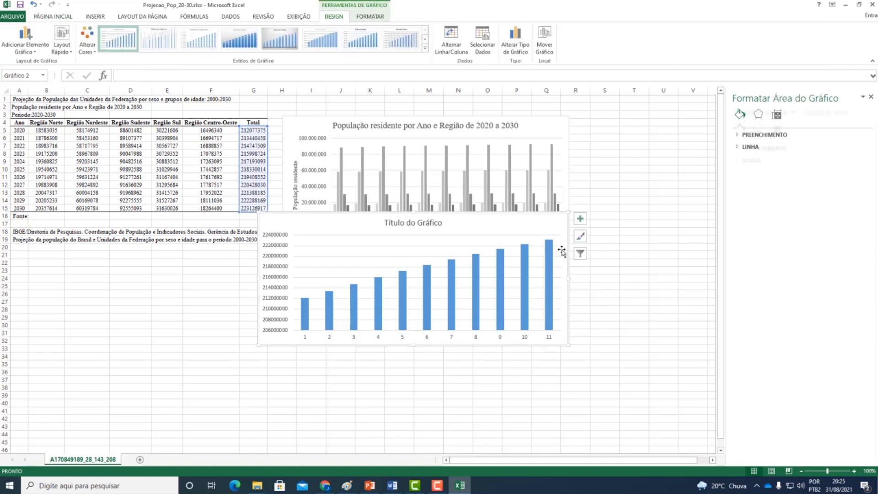
left_click_drag(555, 233, 472, 292)
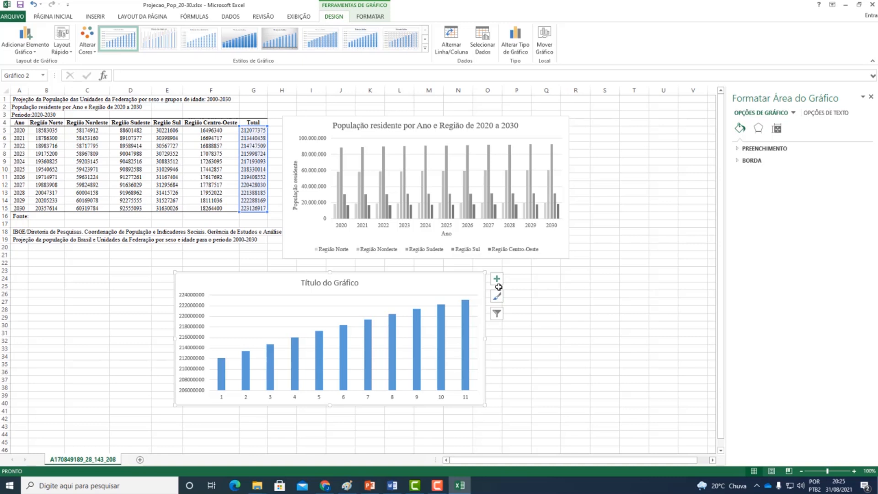
left_click(499, 283)
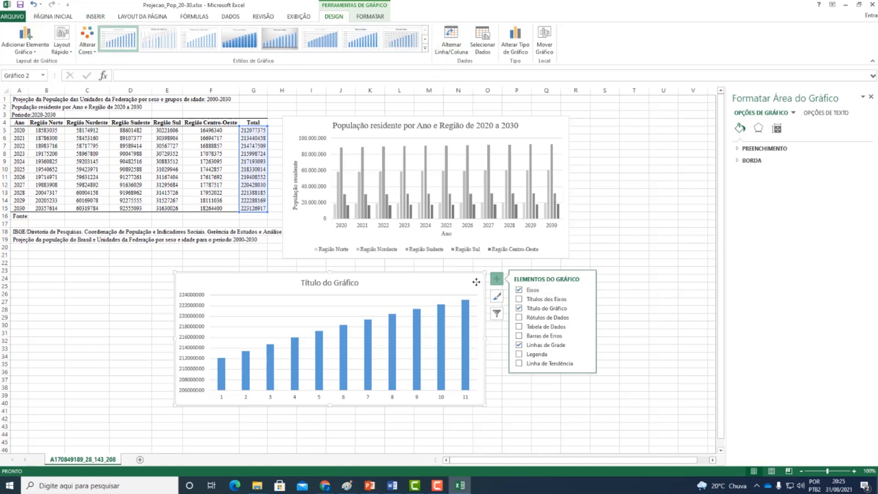
key("Delete")
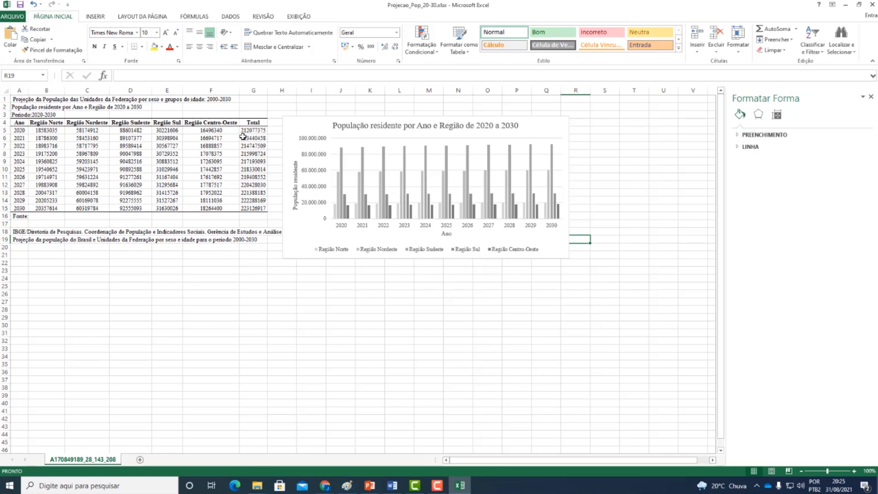
- Insert a clustered bar chart of the Total values in G5:G15 and place it below the regional chart
left_click_drag(262, 132, 260, 208)
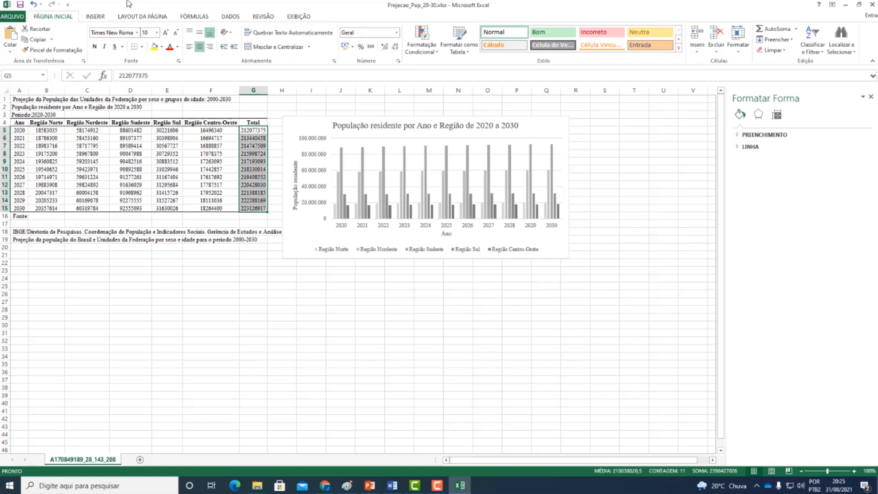
left_click(101, 17)
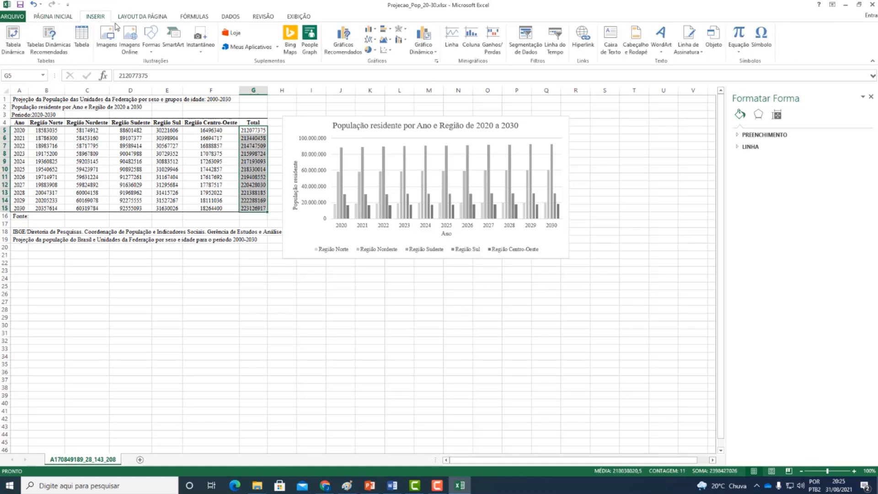
left_click(384, 28)
left_click(387, 58)
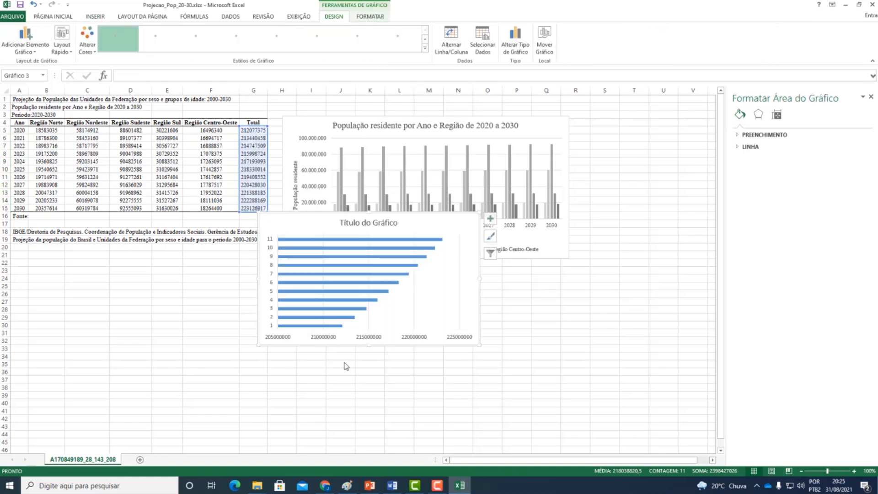
mouse_move(258, 271)
left_mouse_down()
mouse_move(252, 302)
mouse_move(168, 333)
left_mouse_up()
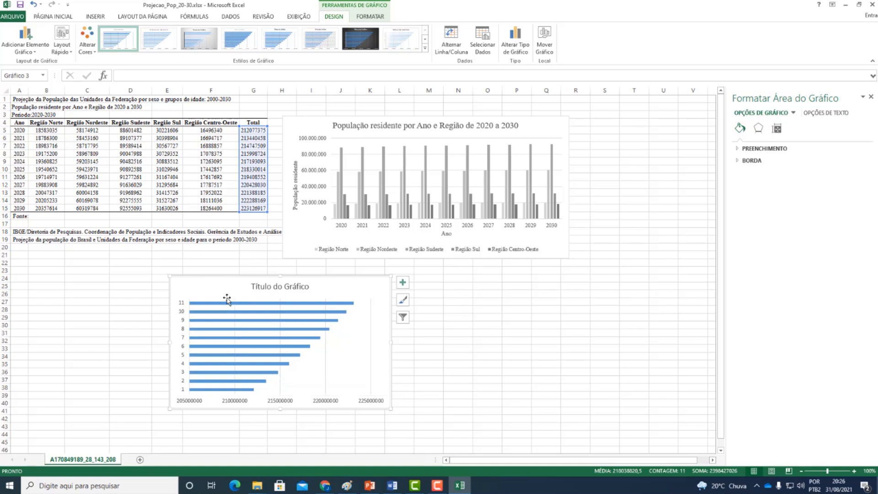
- Use the years in A5:A15 as category labels of the Total bar chart and move the chart below the data table
right_click(209, 295)
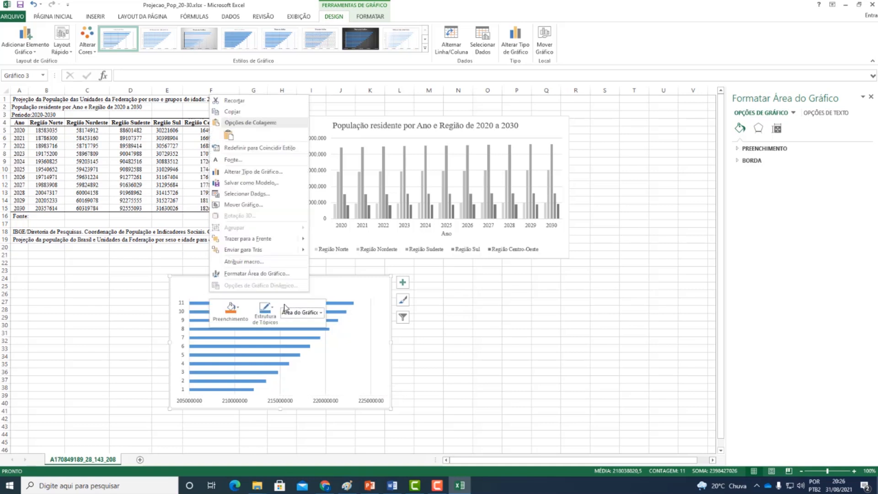
left_click(235, 194)
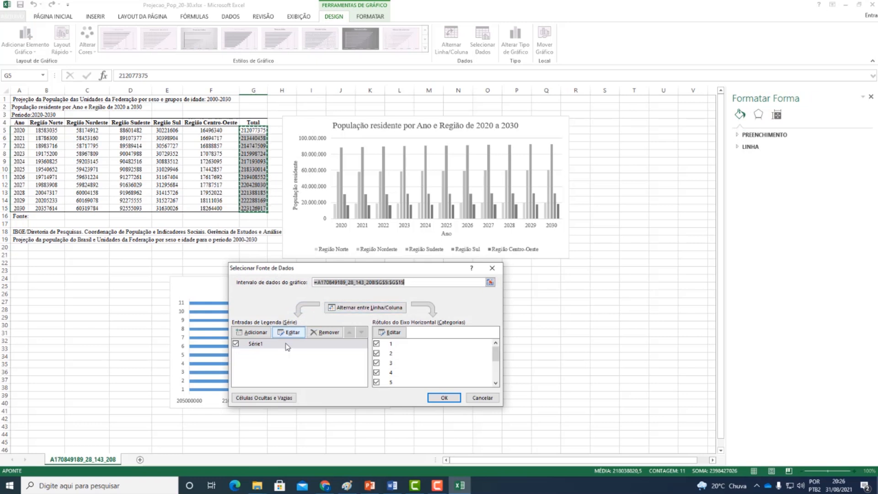
left_click(396, 336)
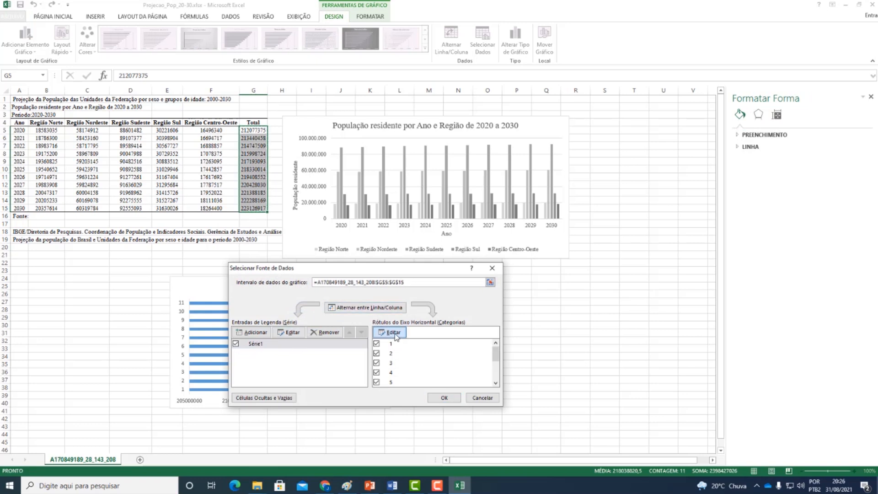
left_click(378, 338)
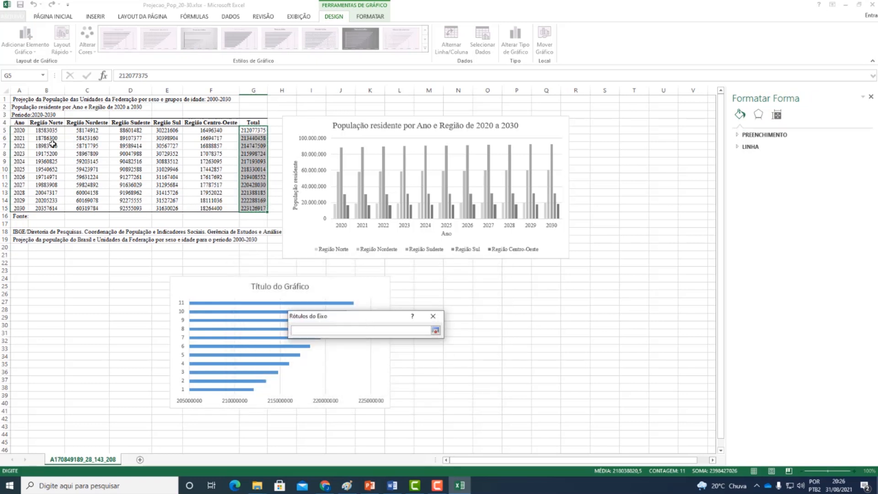
left_click_drag(19, 131, 19, 208)
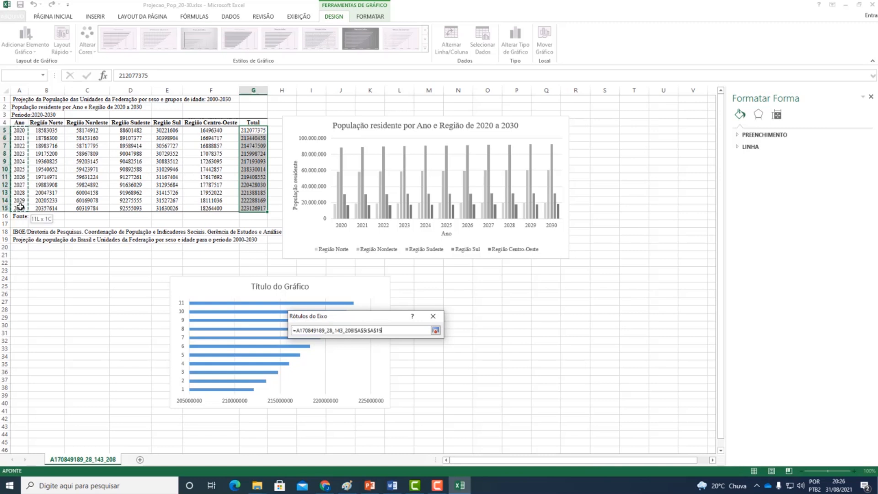
left_click(436, 330)
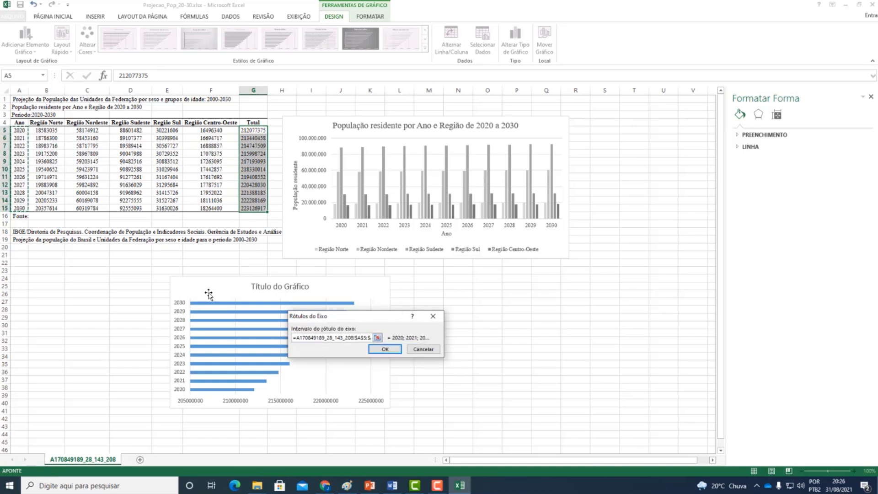
left_click(384, 349)
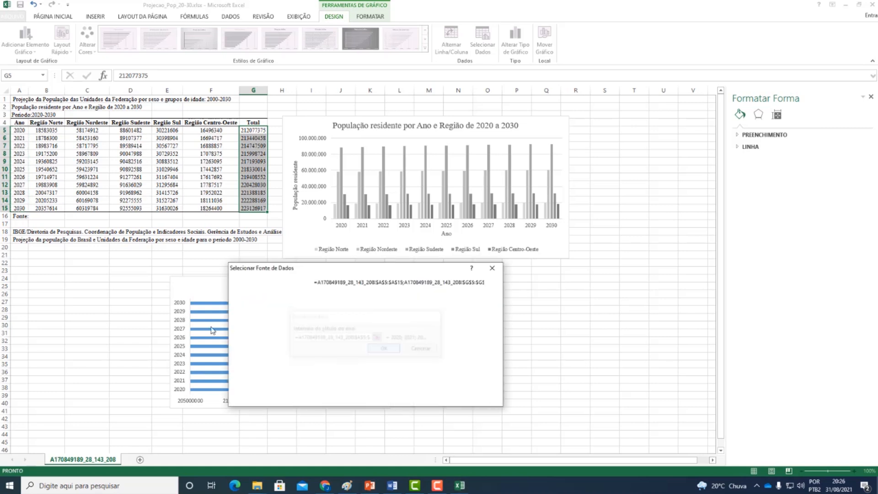
left_click(444, 398)
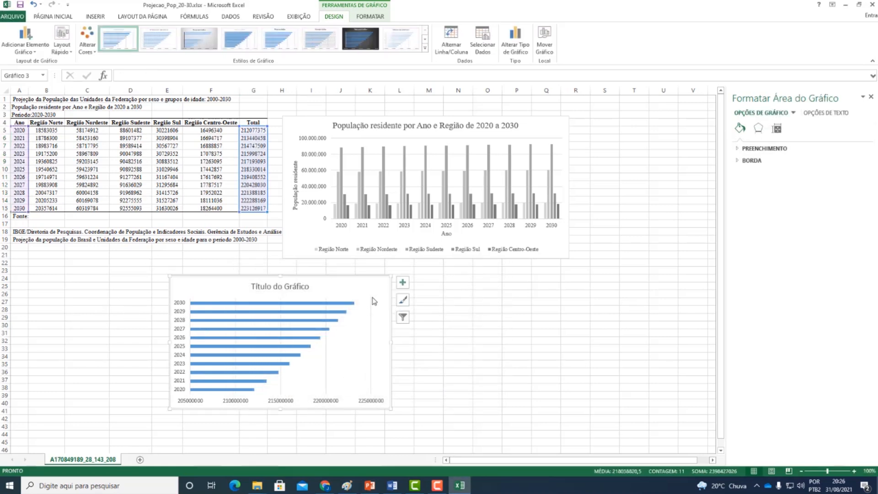
left_click_drag(377, 288, 224, 275)
- Insert a clustered column chart of the regional values in B5:F5 and B15:F15 and place it below the regional chart
left_click_drag(22, 132, 224, 135)
left_click_drag(41, 208, 227, 208)
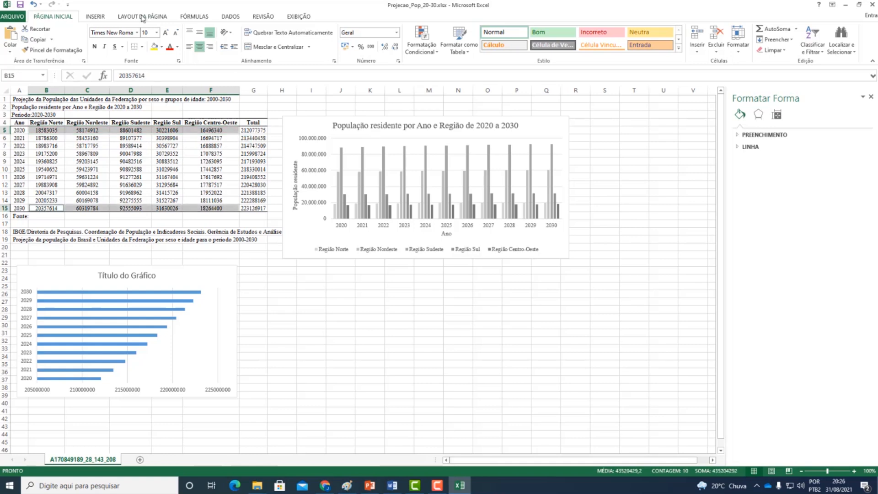
left_click(95, 16)
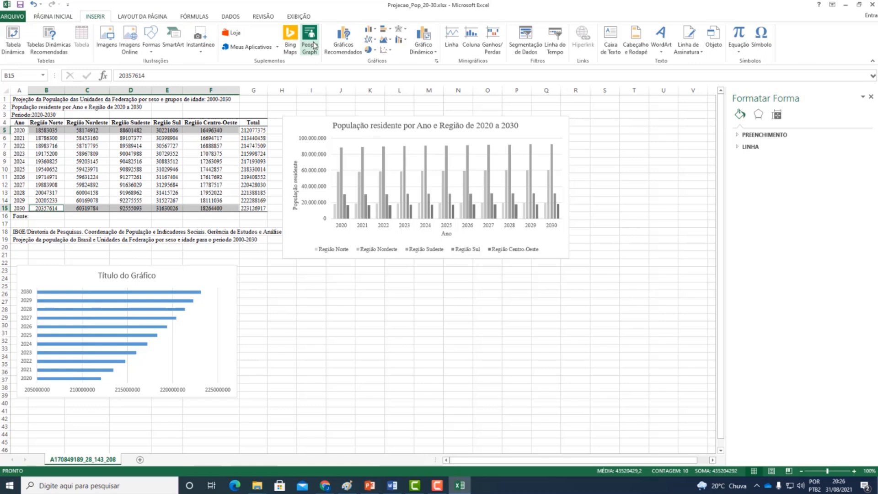
left_click(370, 30)
left_click(371, 59)
left_click_drag(325, 218, 382, 254)
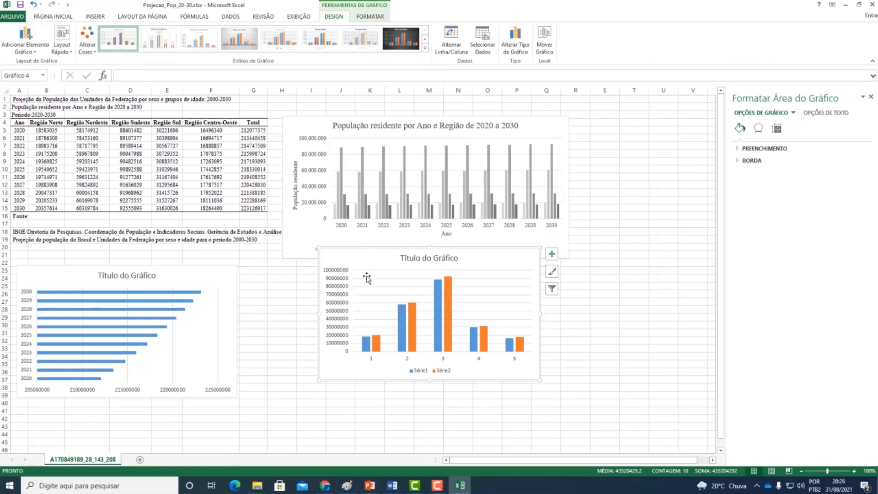
- Name the first series of the new column chart from cell A5, keeping B5:F5 as its values
right_click(344, 371)
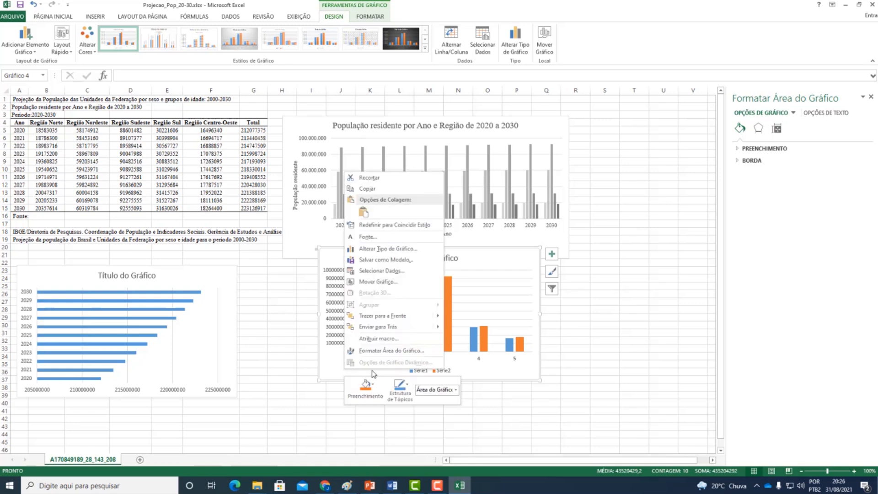
left_click(381, 270)
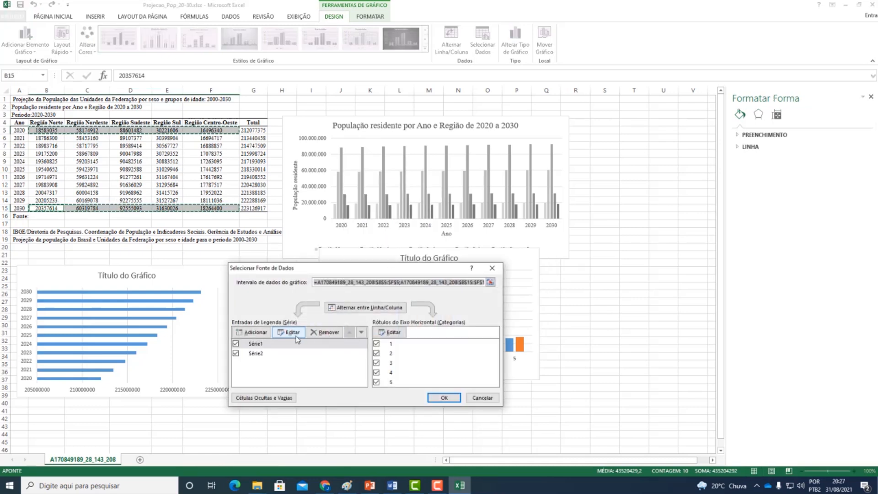
left_click(297, 339)
left_click(378, 328)
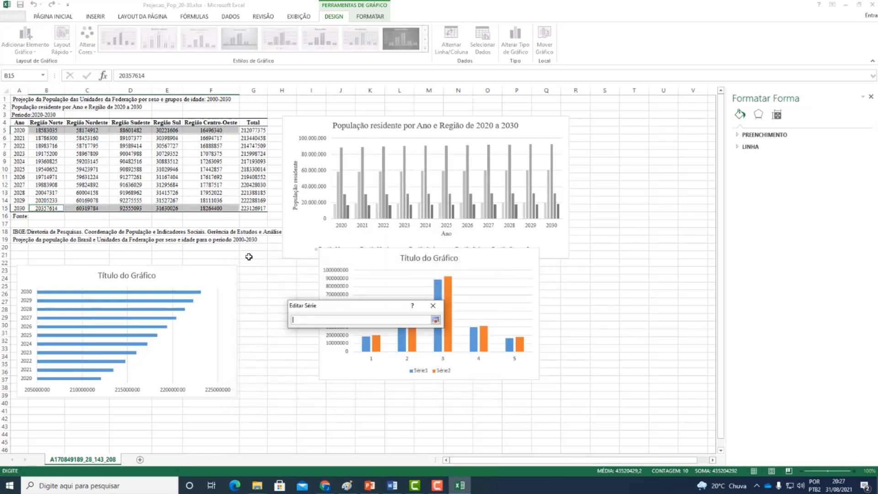
left_click(20, 130)
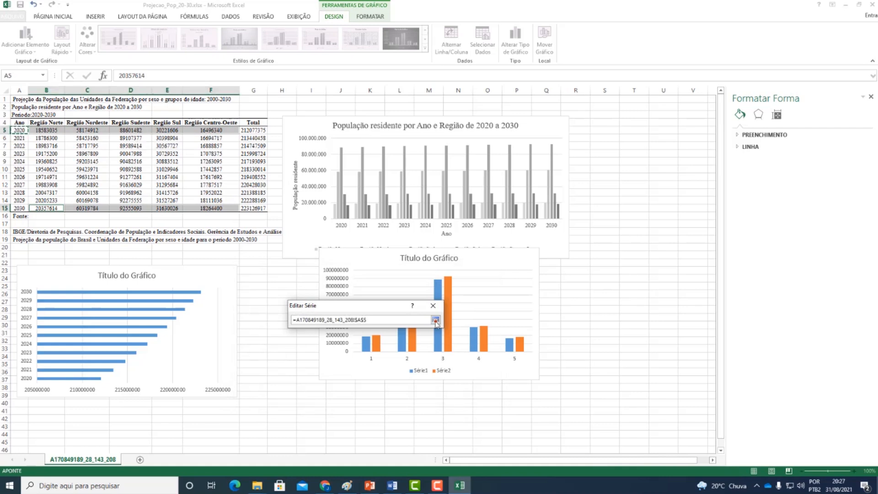
left_click(435, 319)
left_click(382, 351)
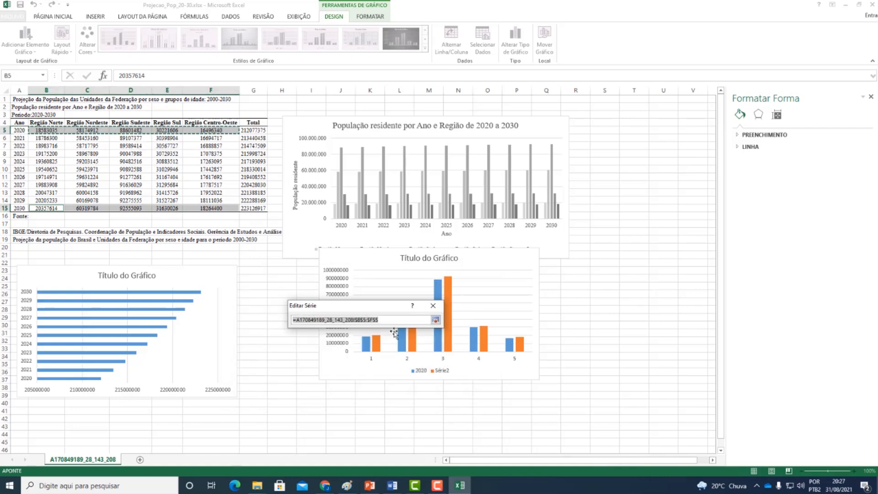
left_click(435, 319)
left_click(386, 359)
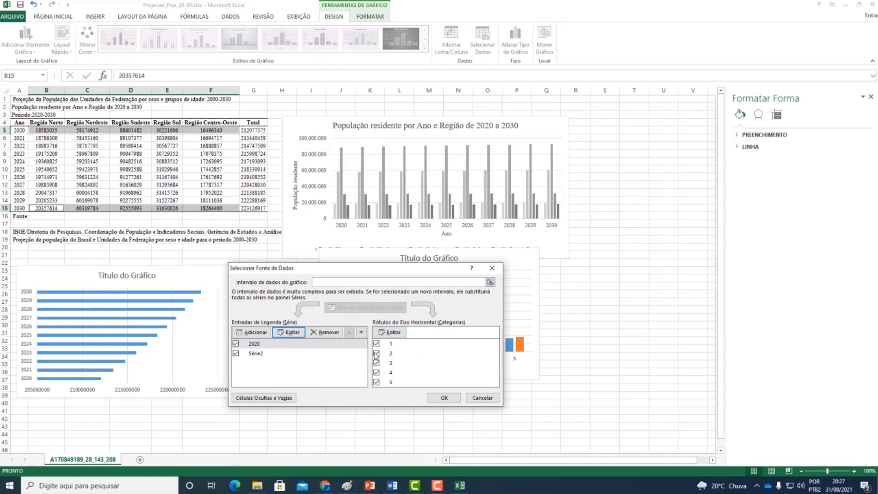
- Name the chart's second series from the year in cell A15
left_click(273, 354)
left_click(293, 333)
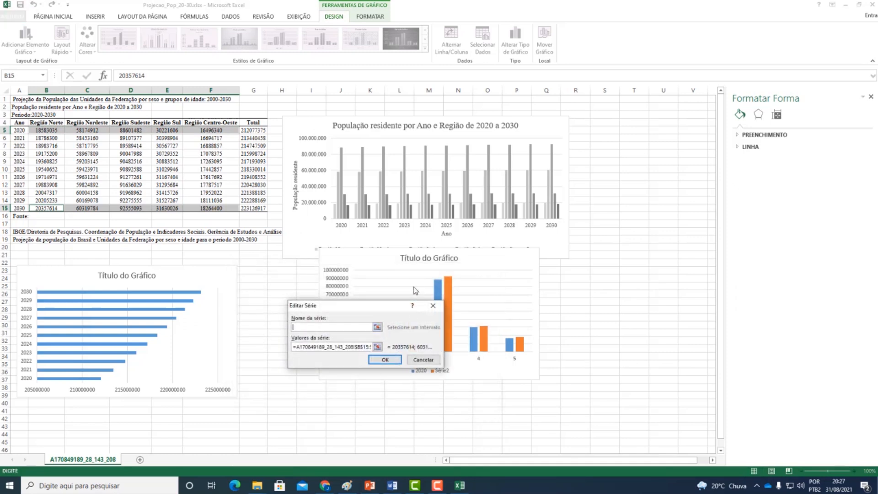
left_click(377, 325)
left_click(19, 209)
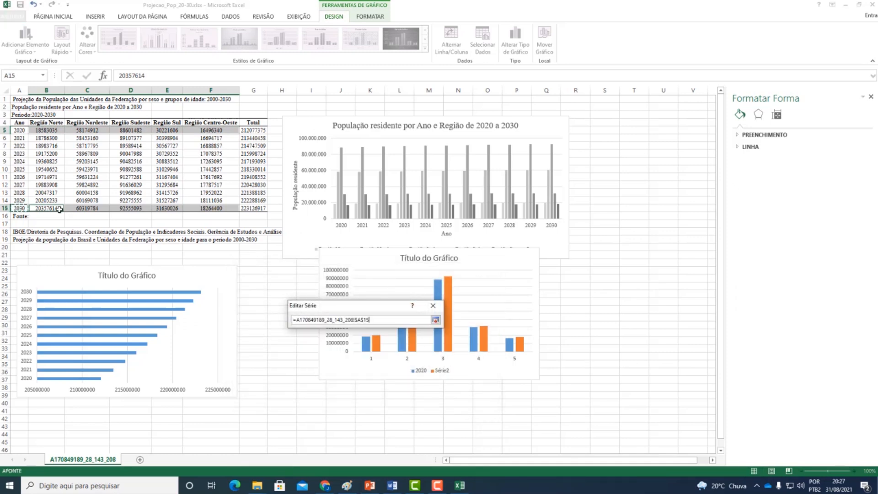
left_click(435, 319)
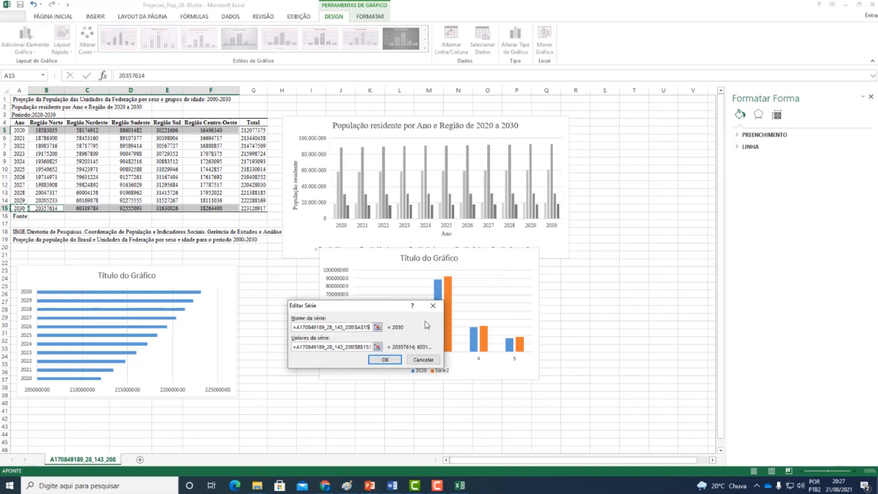
left_click(385, 359)
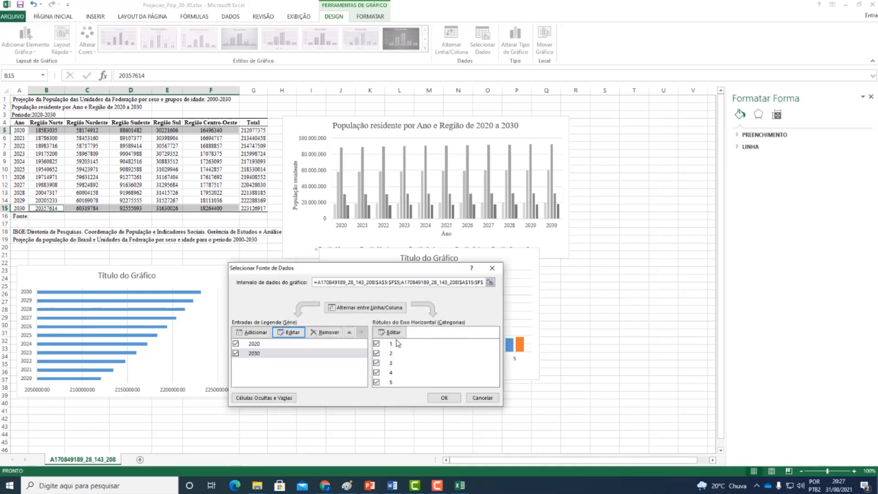
- Set the chart's horizontal axis label range to the Região Norte header in B4
left_click(397, 343)
left_click(392, 333)
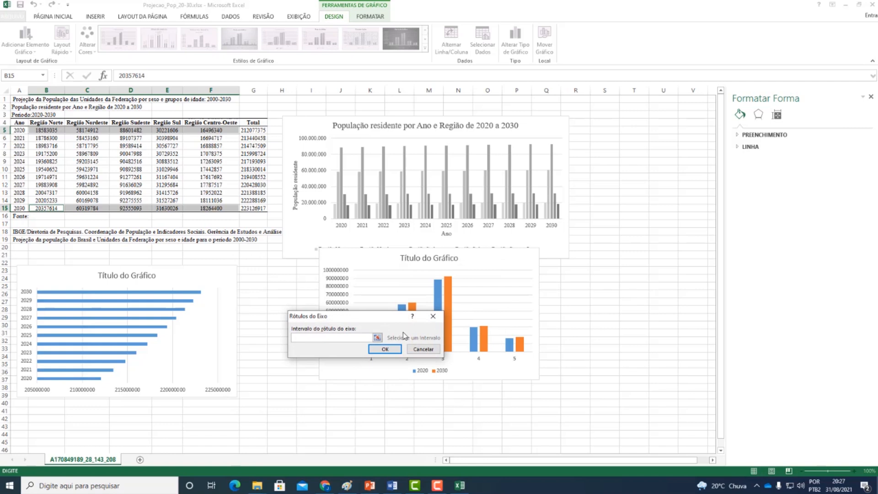
left_click(376, 338)
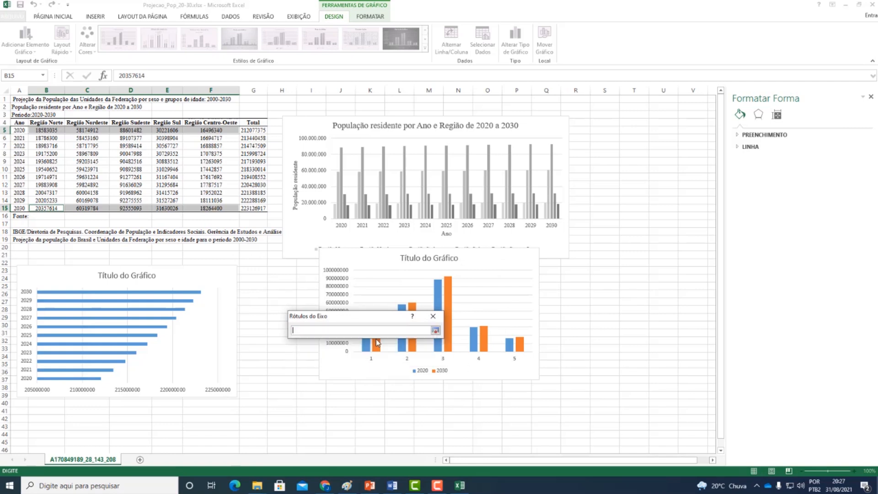
left_click(49, 125)
left_click(437, 330)
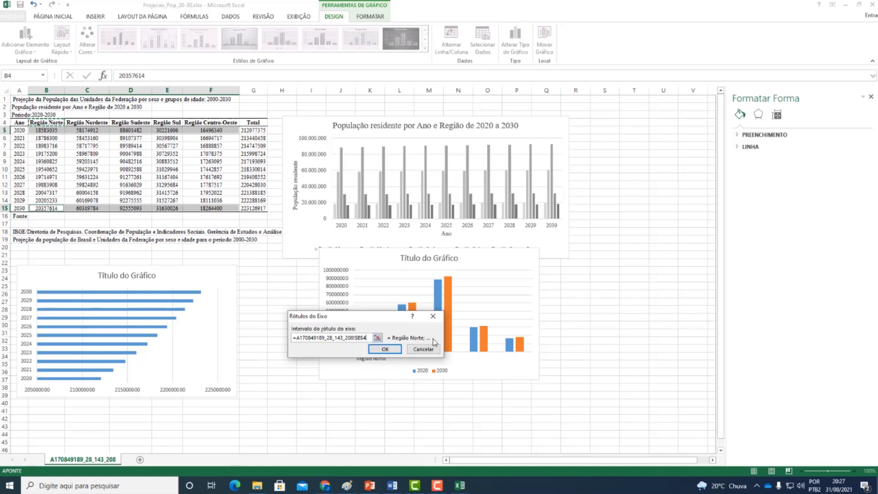
left_click(397, 350)
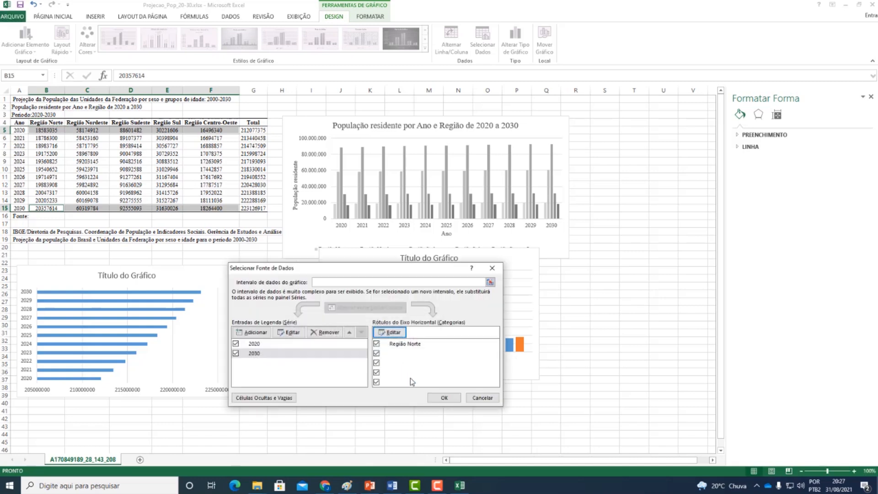
left_click(390, 332)
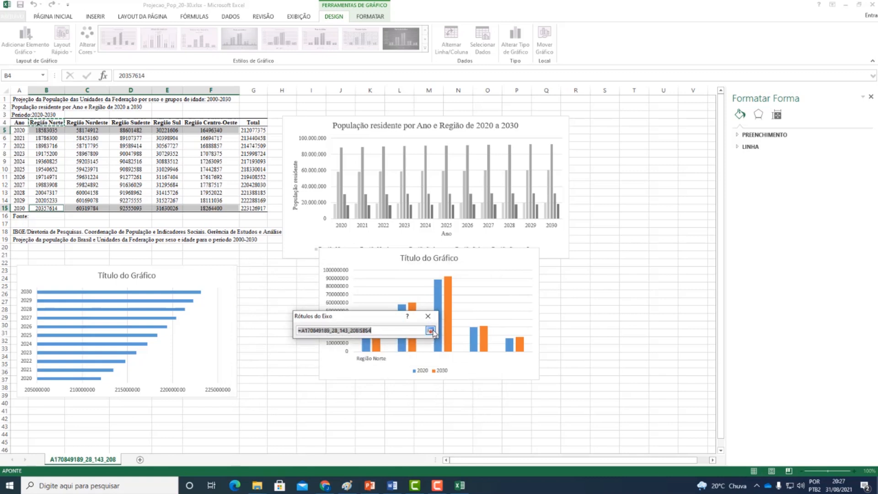
left_click(430, 330)
left_click(417, 349)
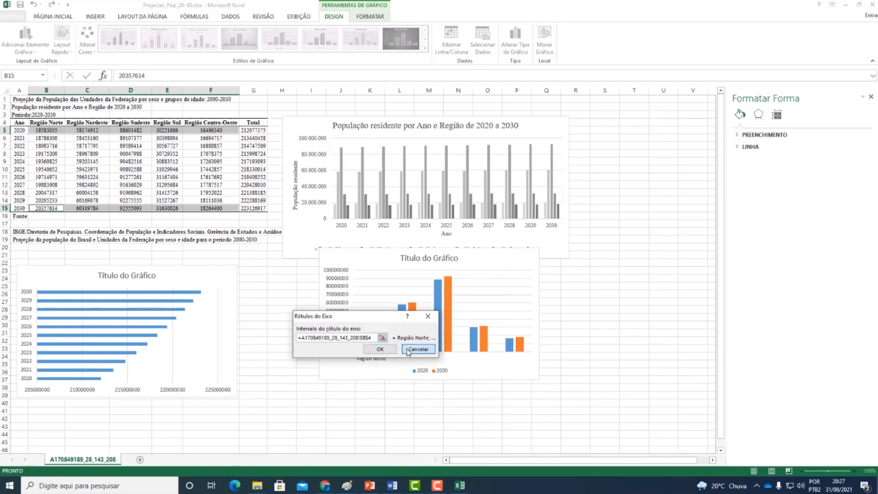
left_click(396, 353)
left_click(393, 332)
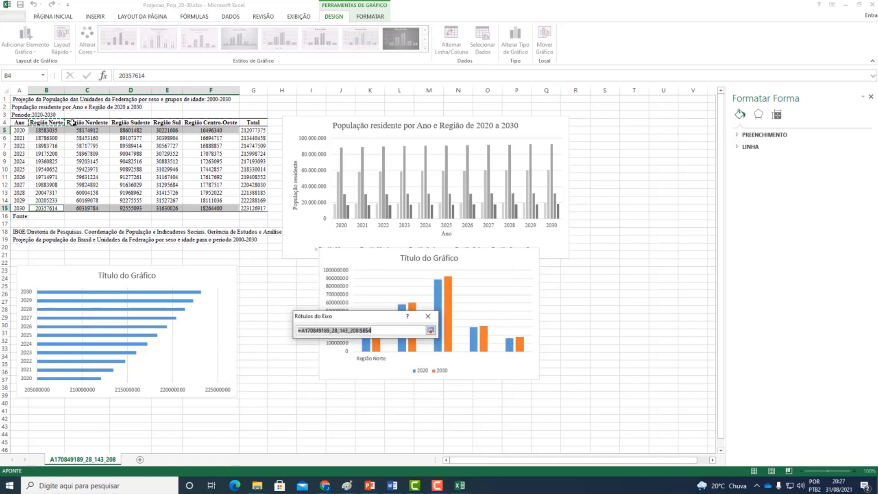
left_click(430, 330)
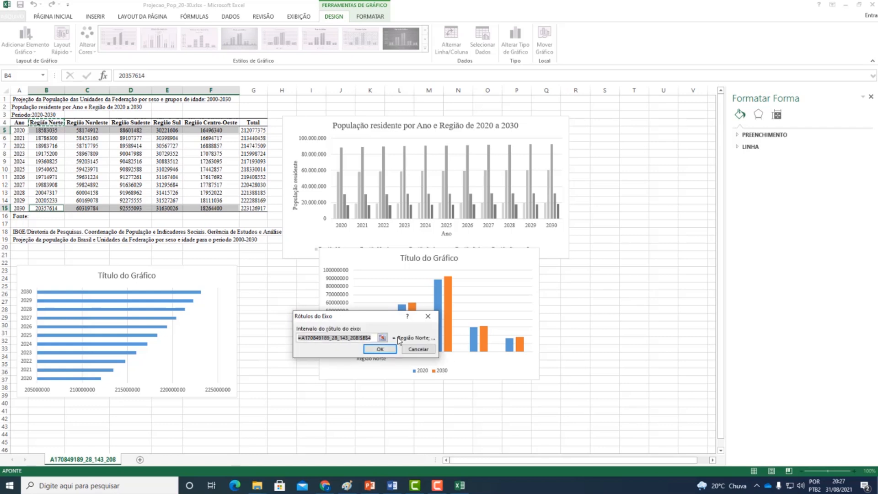
left_click(391, 349)
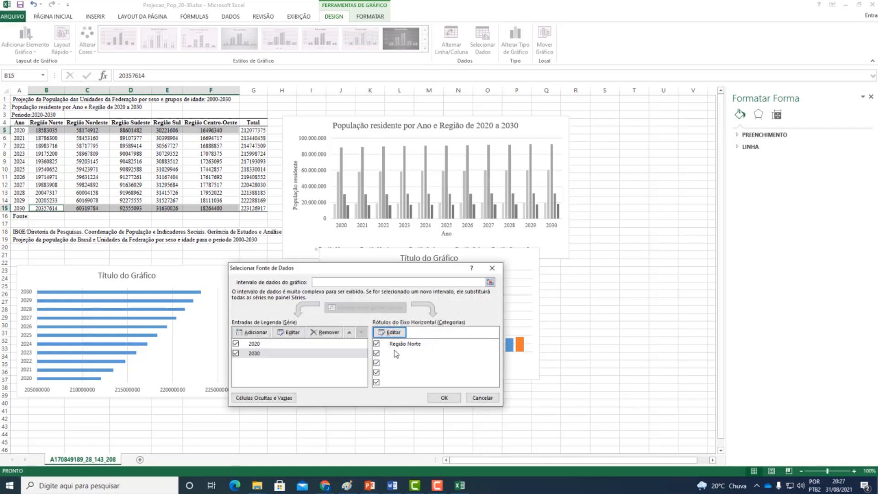
left_click(395, 353)
left_click(402, 332)
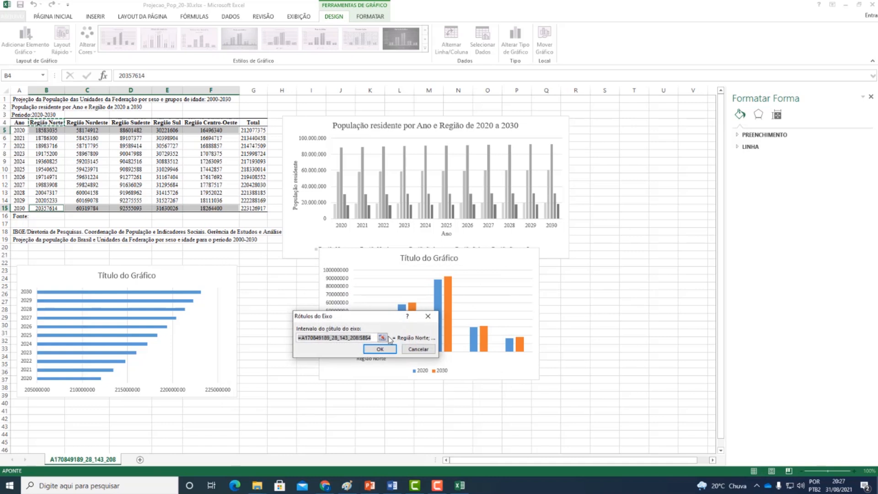
left_click(382, 337)
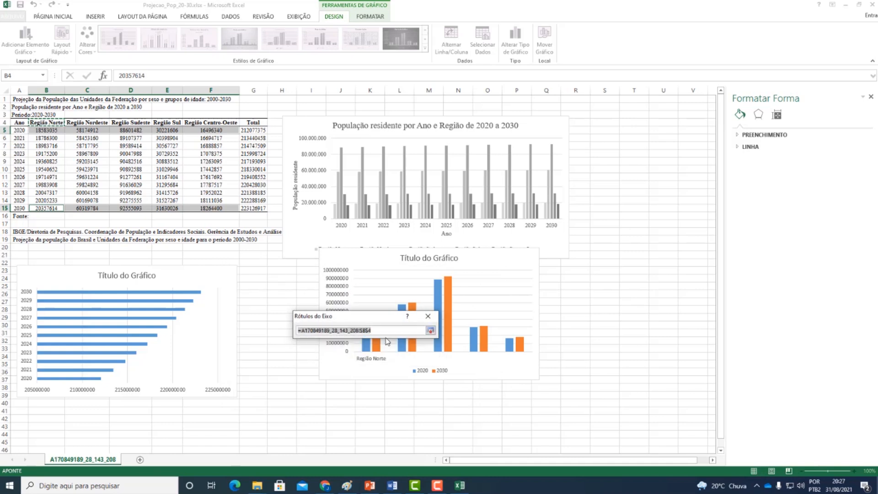
left_click(431, 330)
left_click(393, 357)
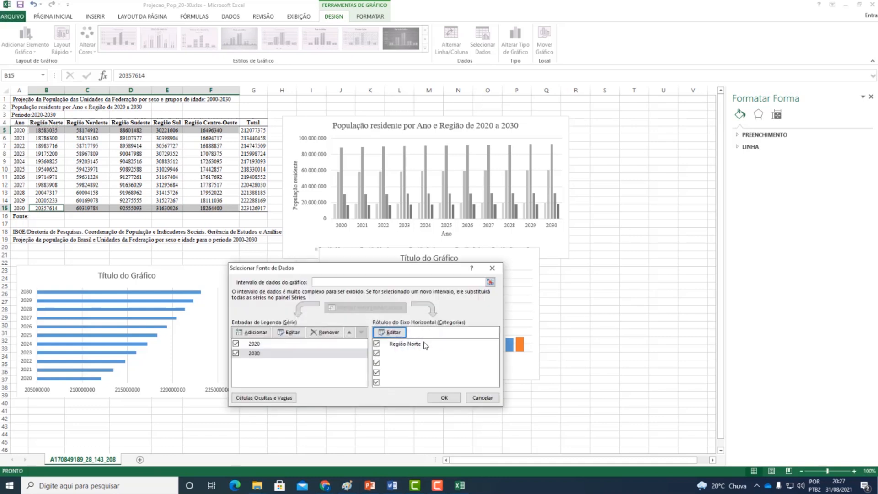
- Extend the new column chart's horizontal axis label range to the region headers in B4:F4 and apply the data source
left_click(394, 345)
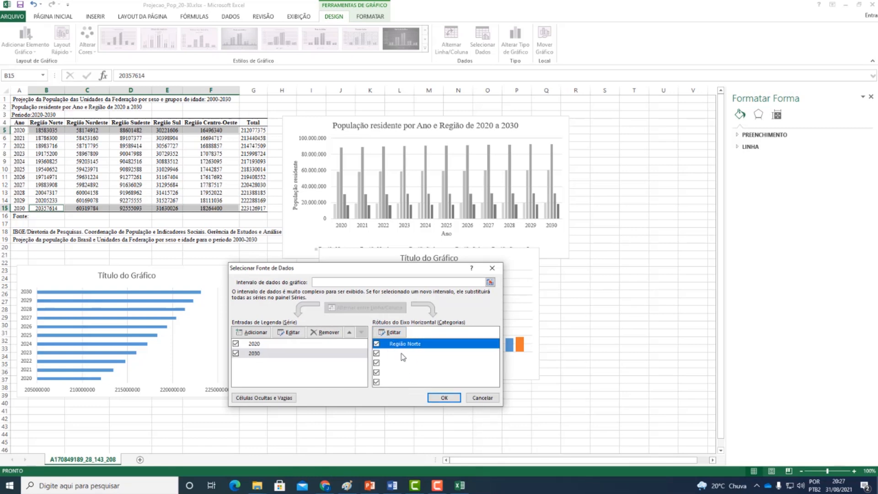
left_click(403, 332)
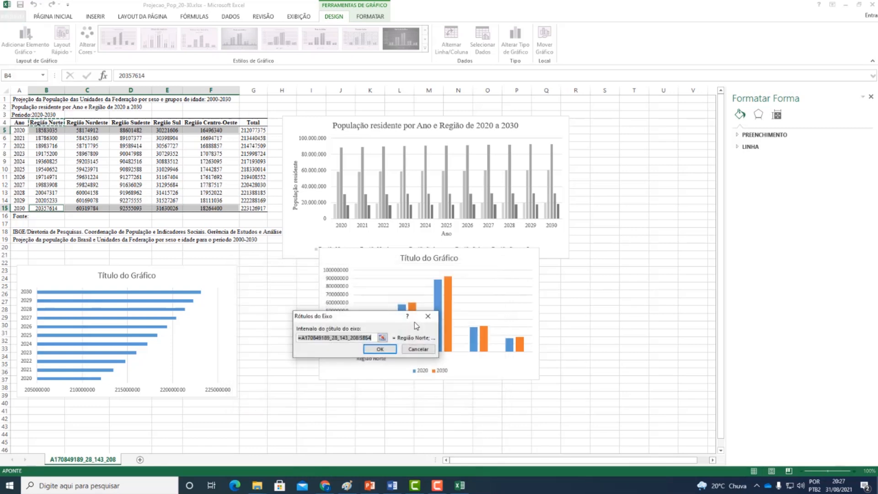
left_click(382, 337)
left_click_drag(46, 122, 236, 124)
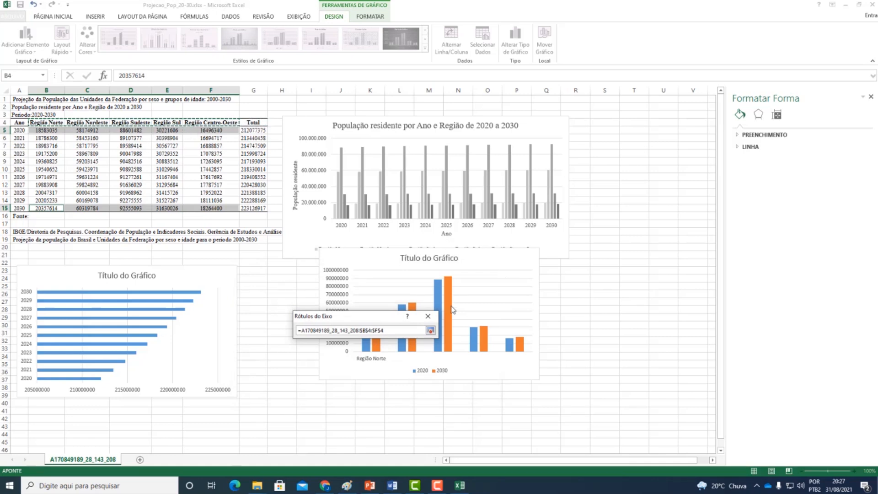
left_click(430, 330)
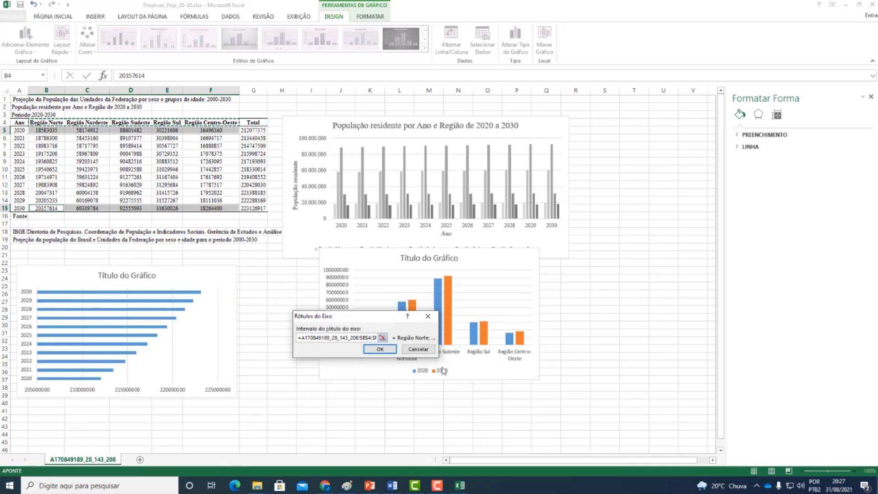
left_click(382, 348)
left_click(446, 398)
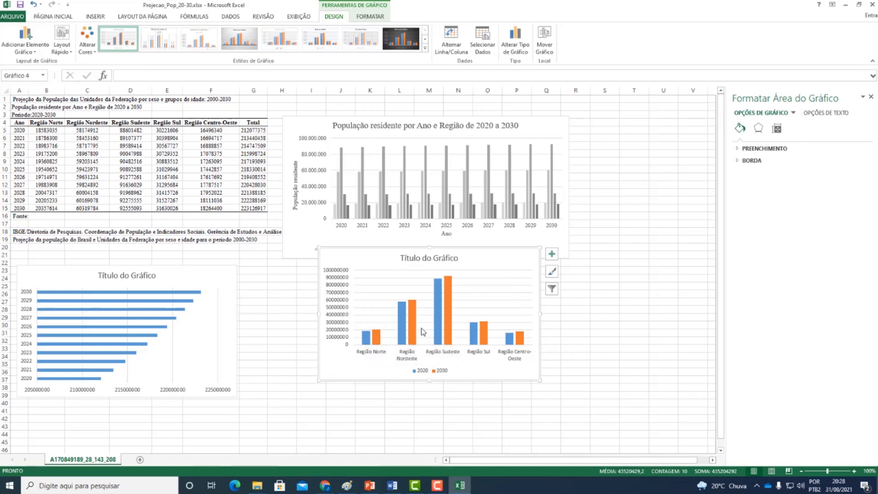
- Switch the new column chart's rows and columns so the regions become its series, and move the chart clear of the regional chart above
mouse_move(453, 338)
right_click(382, 252)
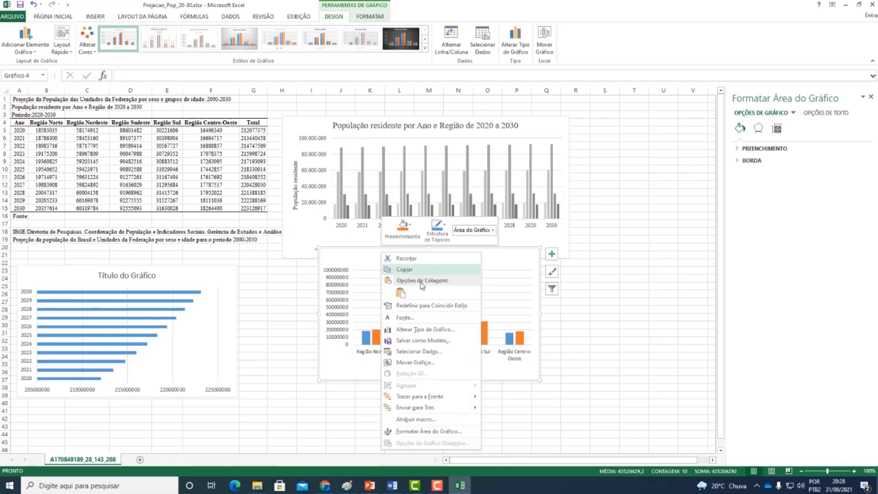
left_click(417, 351)
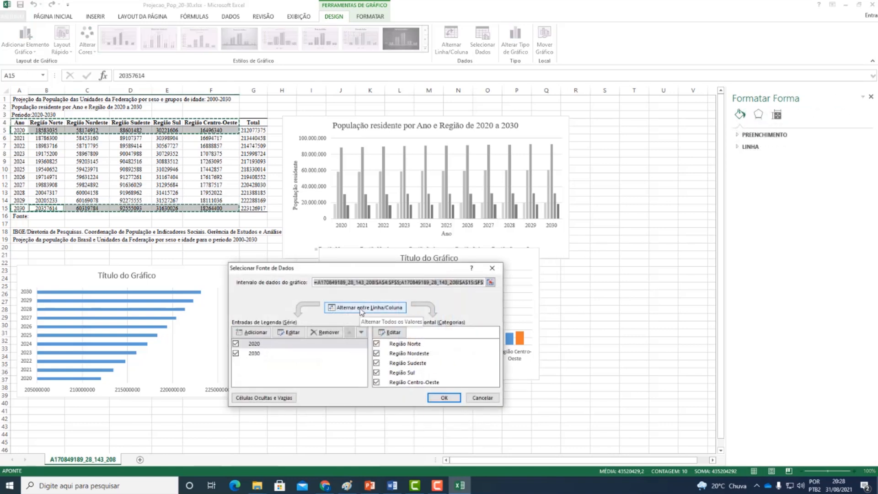
left_click(362, 311)
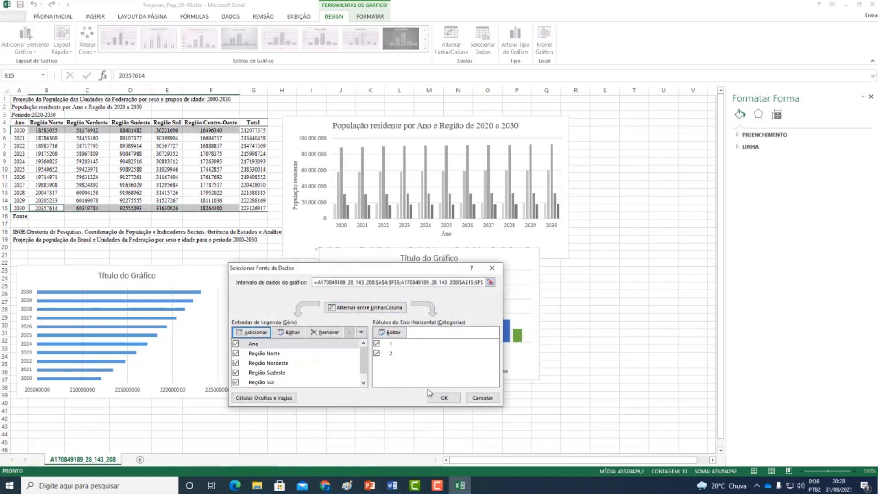
left_click(443, 398)
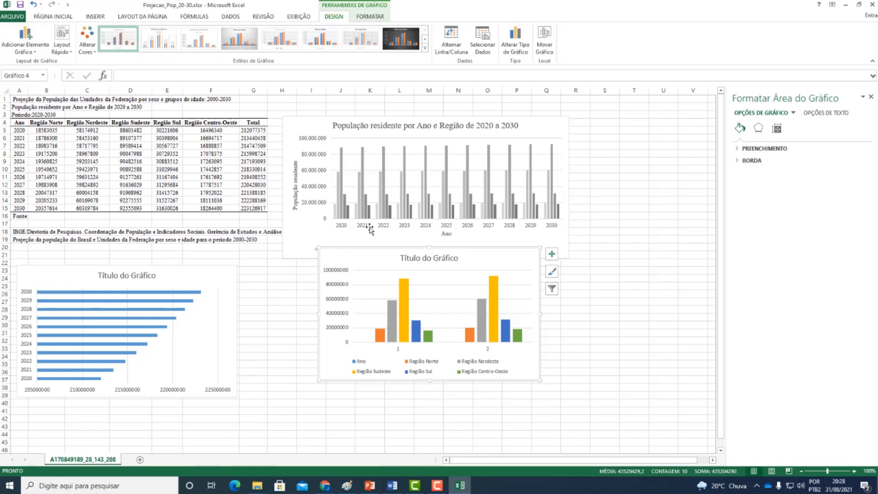
left_click_drag(374, 259, 333, 281)
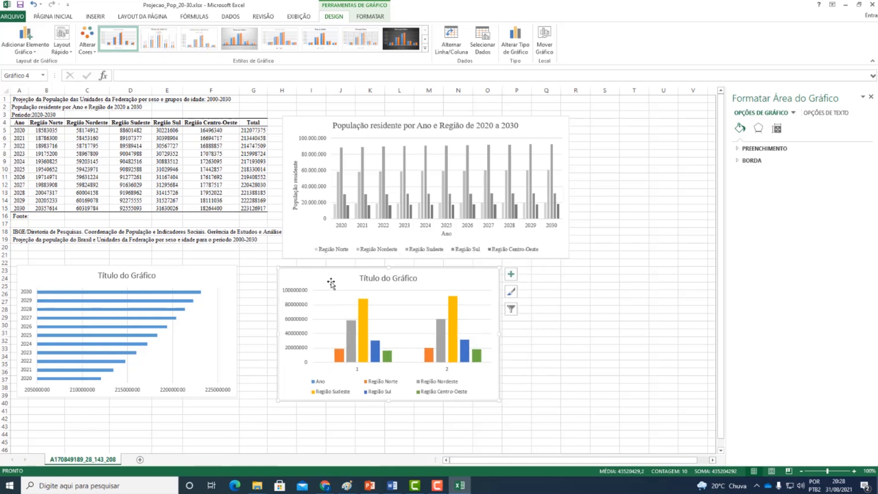
- Set the chart's horizontal axis labels to the years 2020 and 2030 from cells A5 and A15
right_click(294, 369)
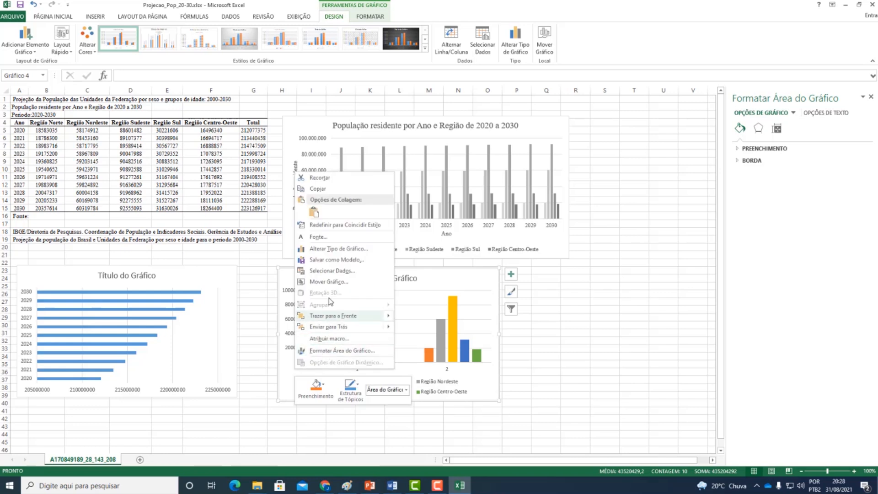
left_click(335, 272)
left_click(389, 333)
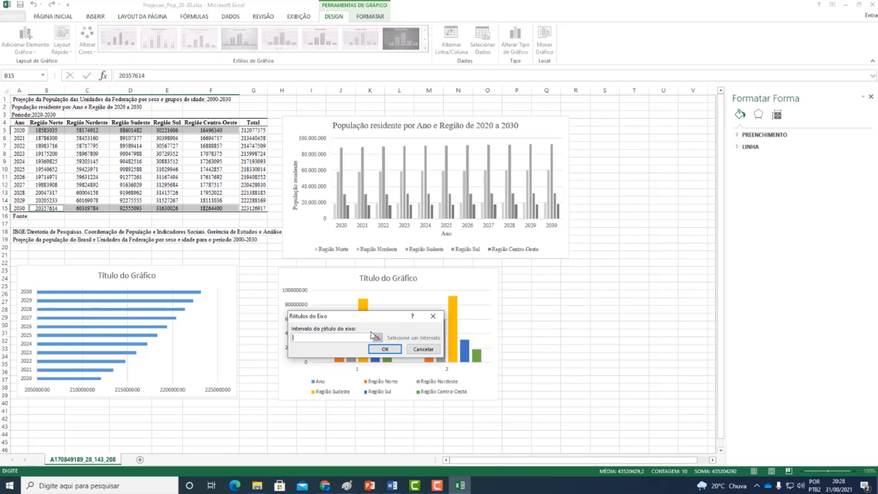
left_click(17, 130)
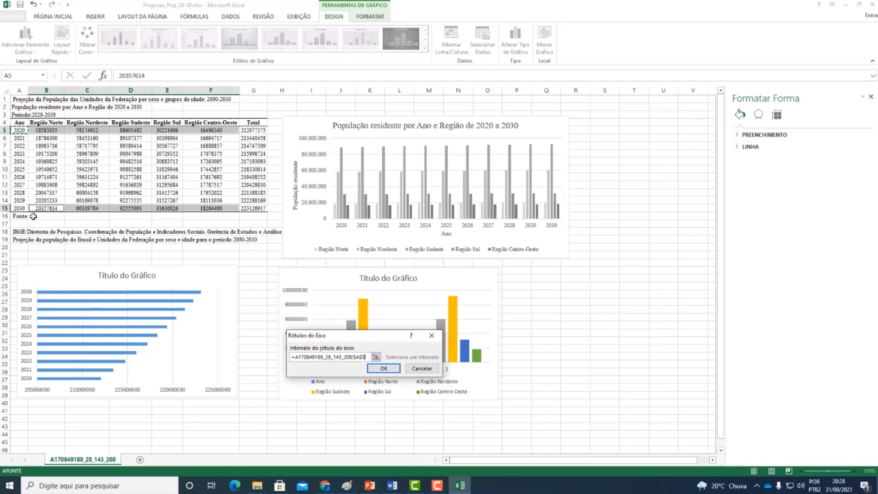
left_click(19, 208)
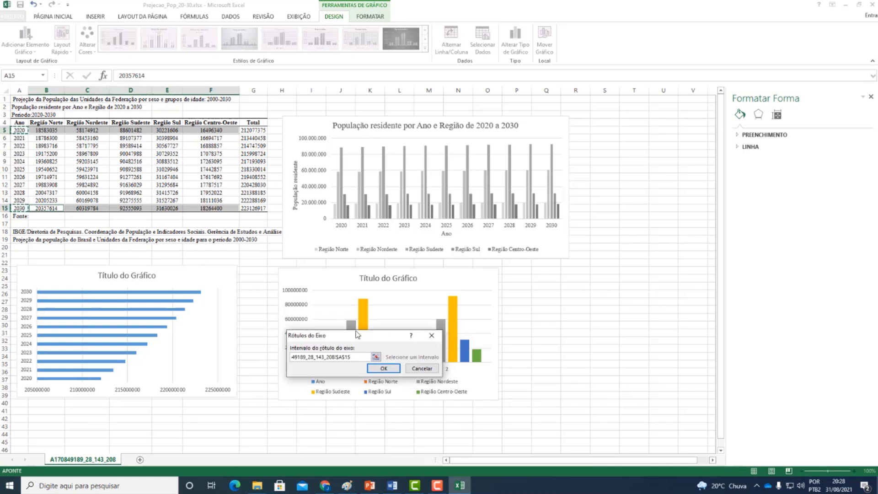
left_click(385, 368)
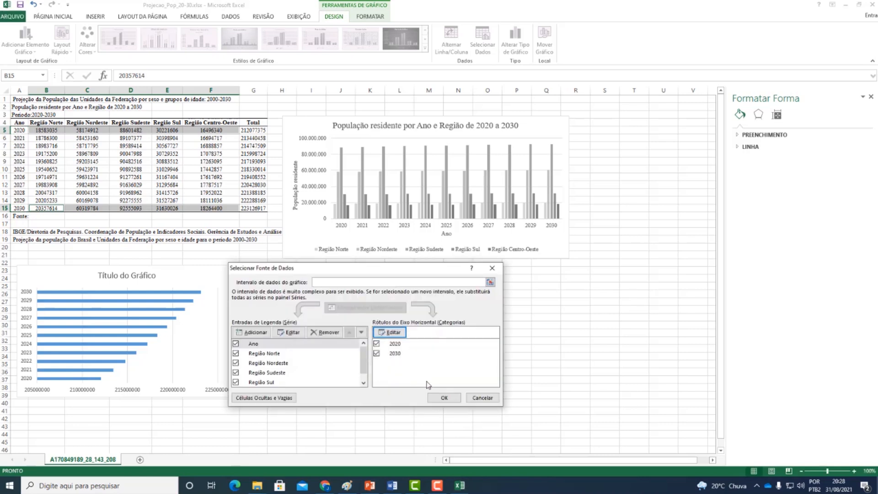
- Remove the Ano series from the 2020 and 2030 comparison chart and apply the data source
left_click(287, 346)
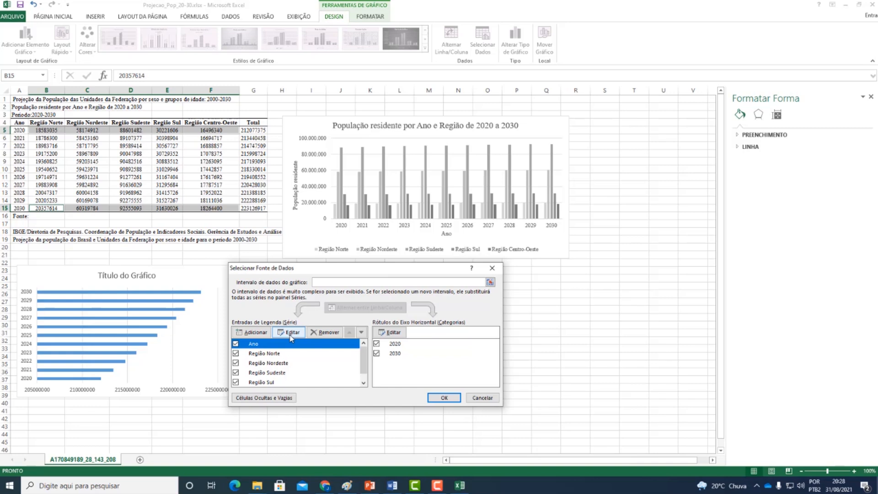
scroll(289, 355, "down", 1)
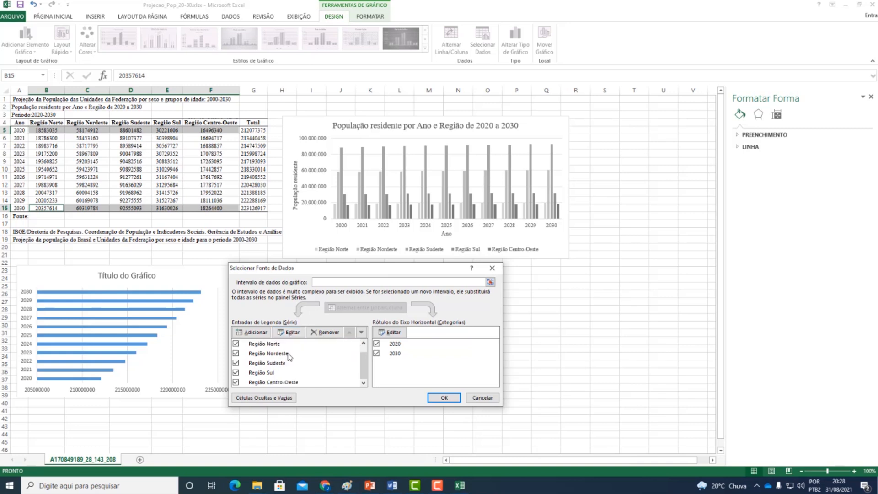
scroll(289, 356, "up", 1)
left_click(324, 332)
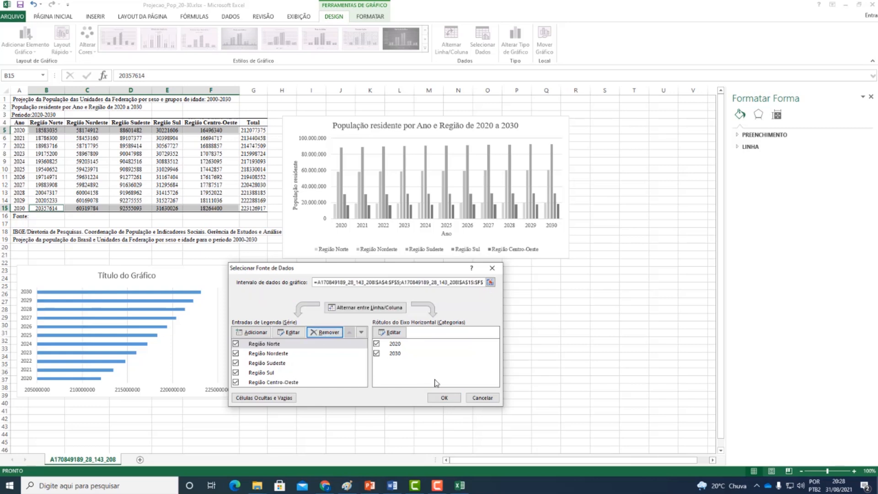
left_click(457, 398)
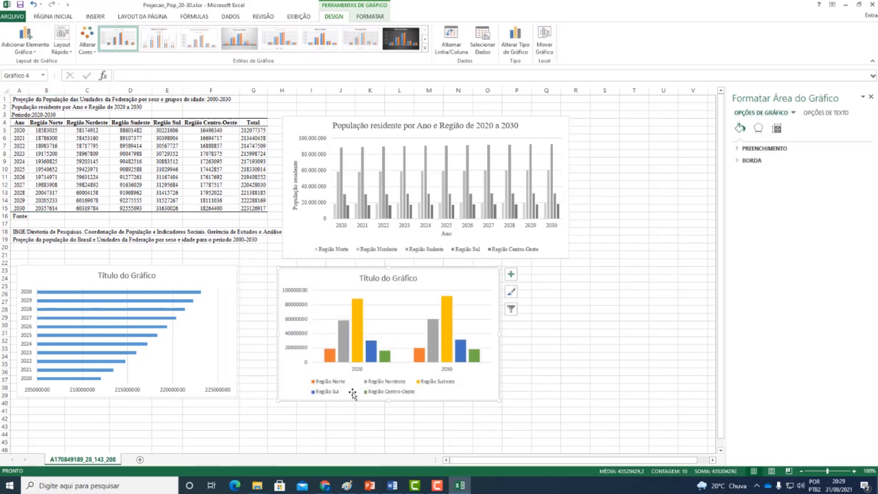